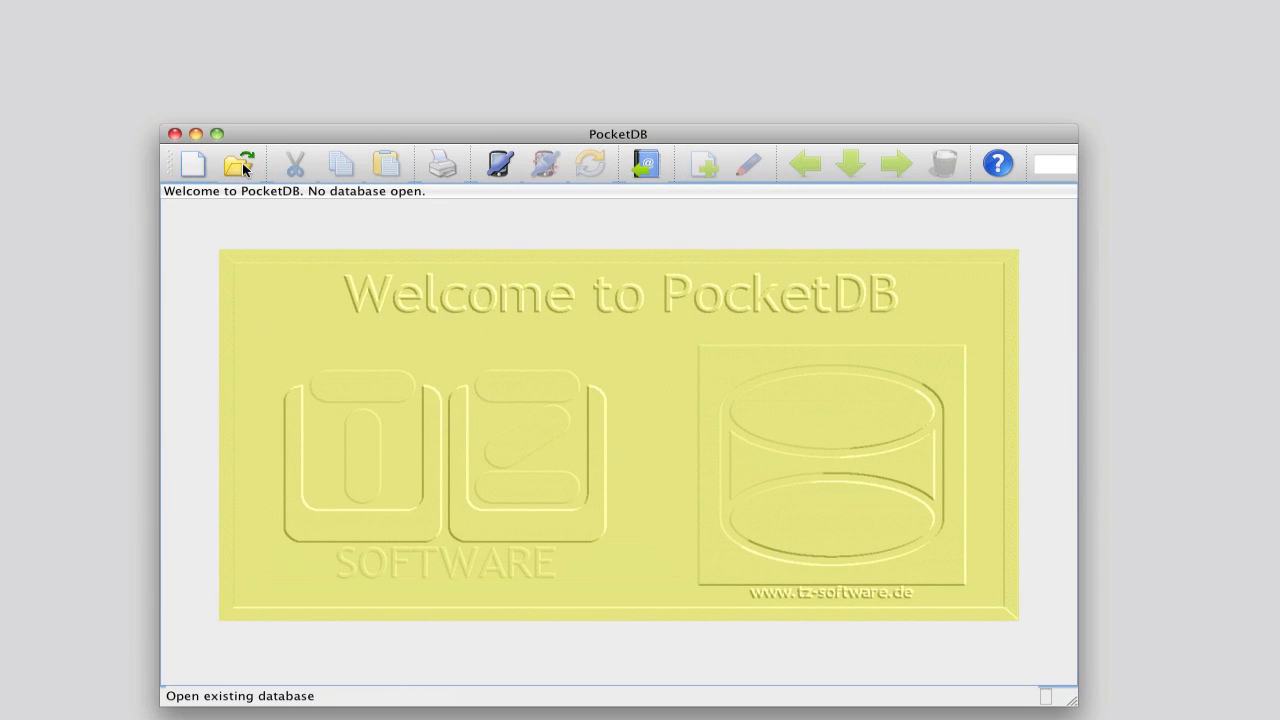
- Open the calorie.pdb database from the recently used files
{"action": "left_click", "coordinate": [243, 168]}
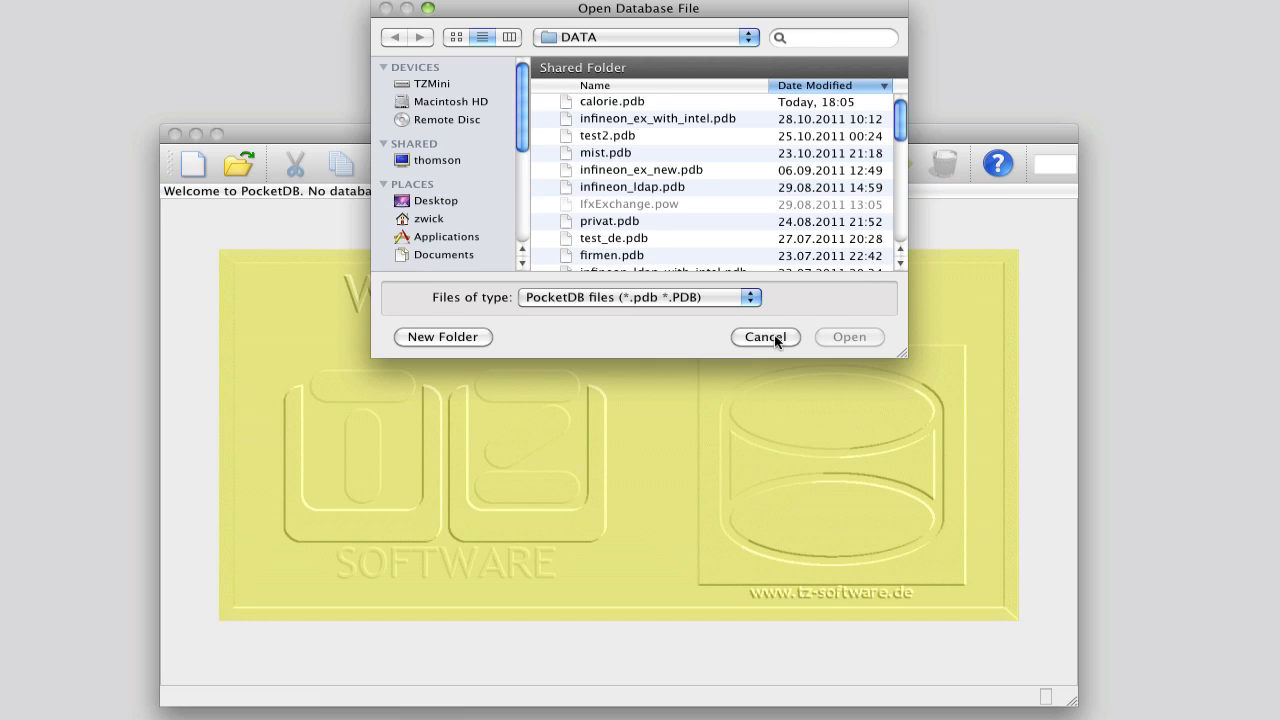
{"action": "left_click", "coordinate": [765, 336]}
{"action": "left_click", "coordinate": [210, 14]}
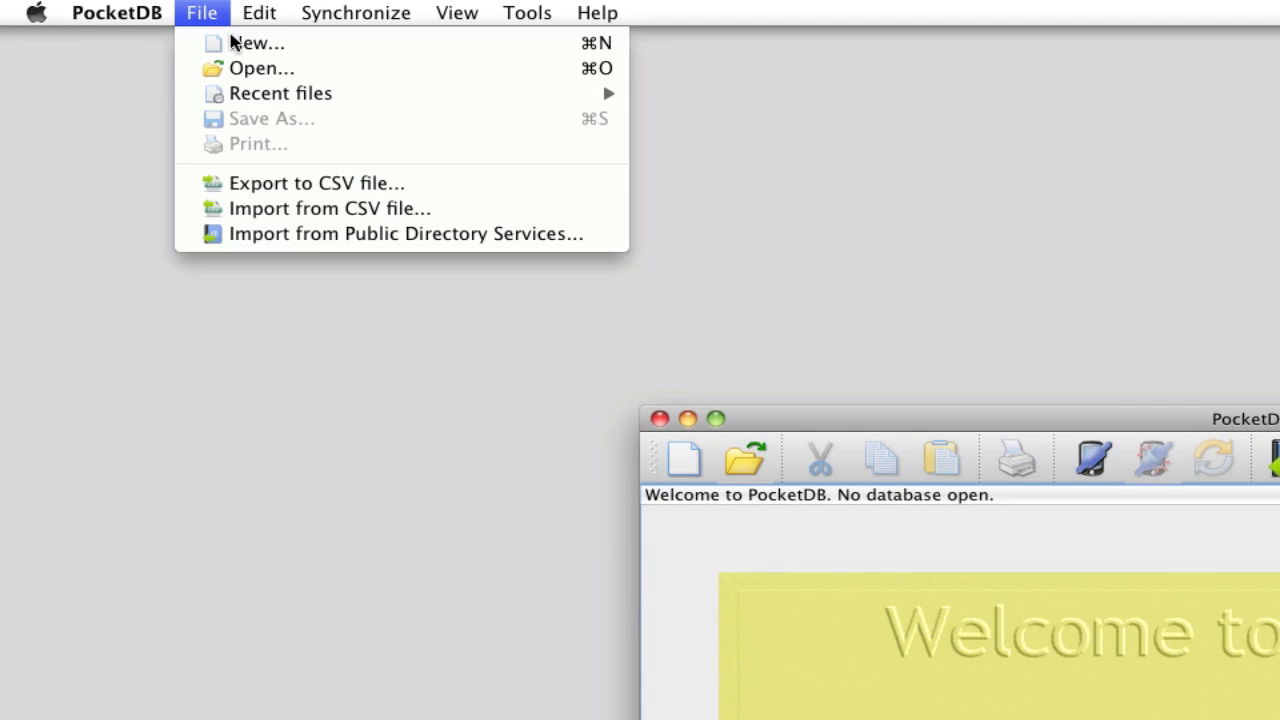
{"action": "mouse_move", "coordinate": [270, 98]}
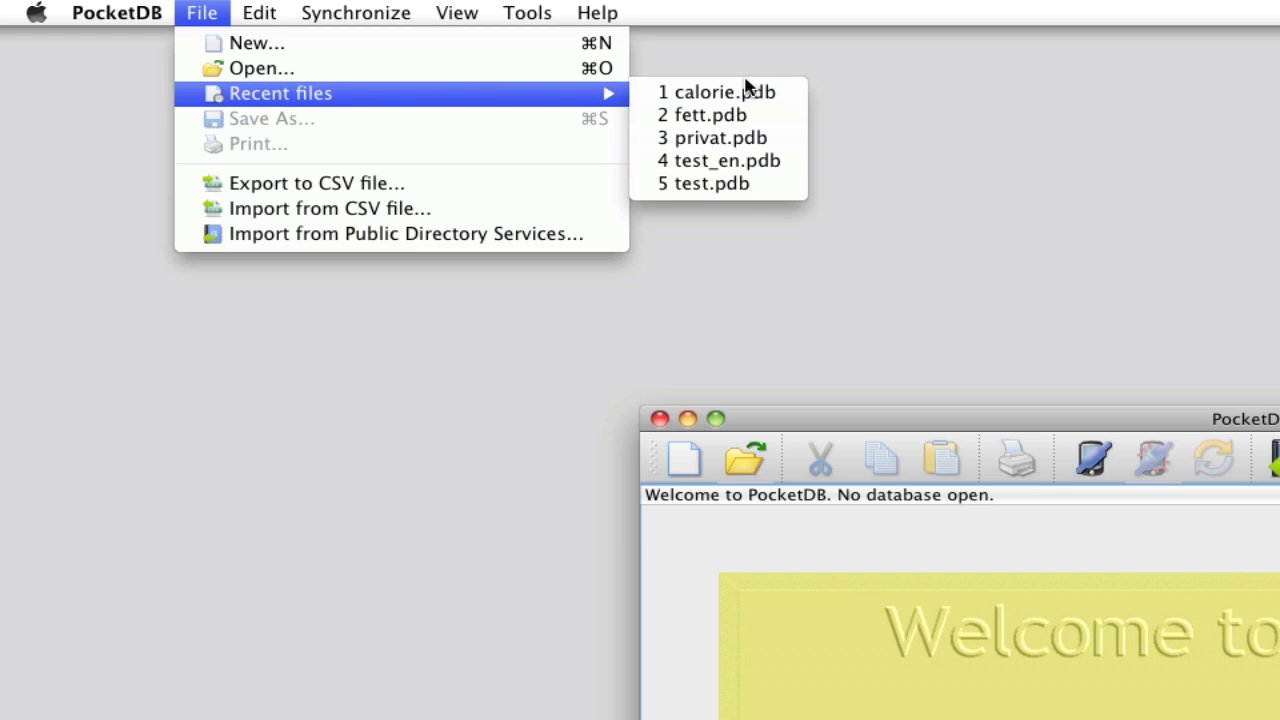
{"action": "left_click", "coordinate": [716, 93]}
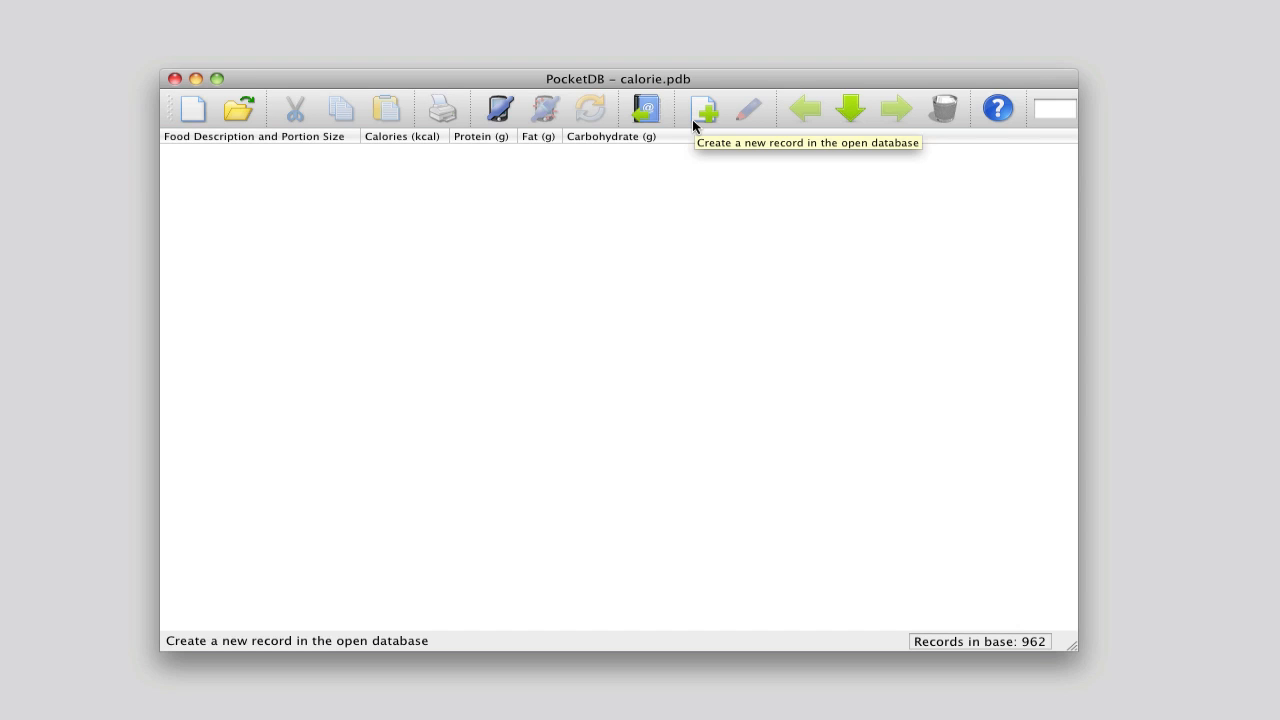
- List the records of the calorie database and page forward and back through them
{"action": "left_click", "coordinate": [846, 113]}
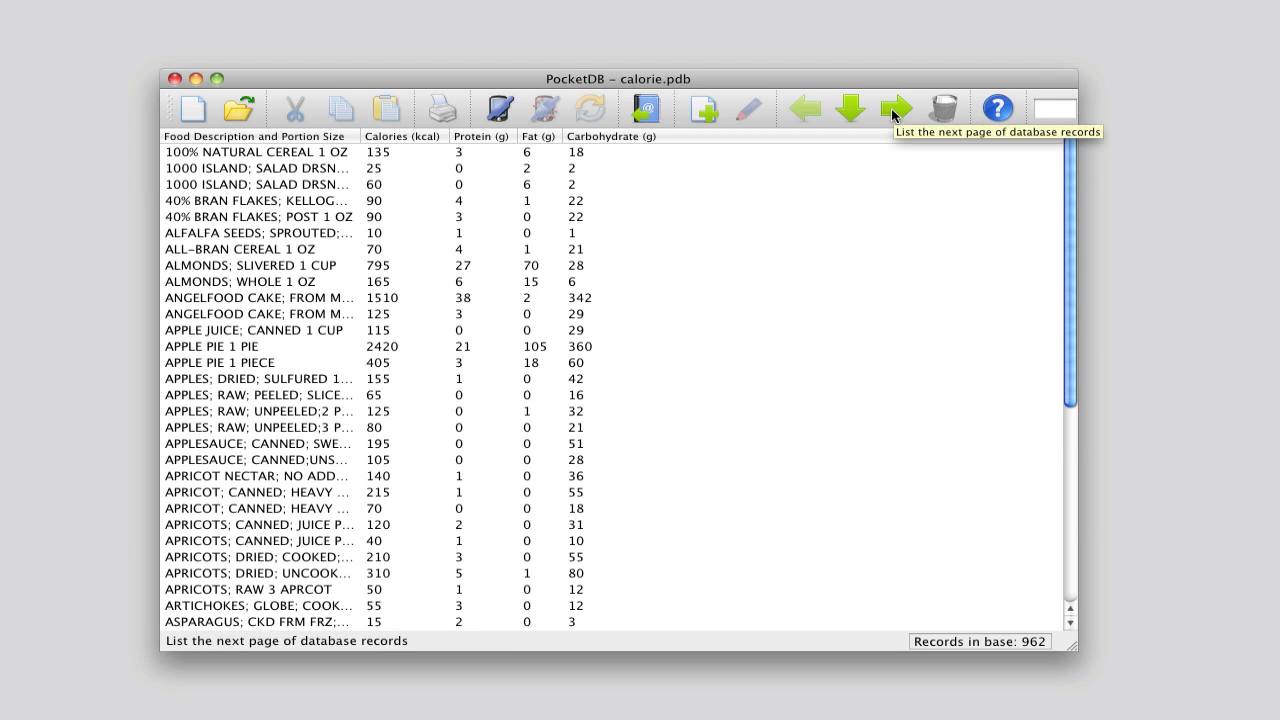
{"action": "left_click", "coordinate": [893, 108]}
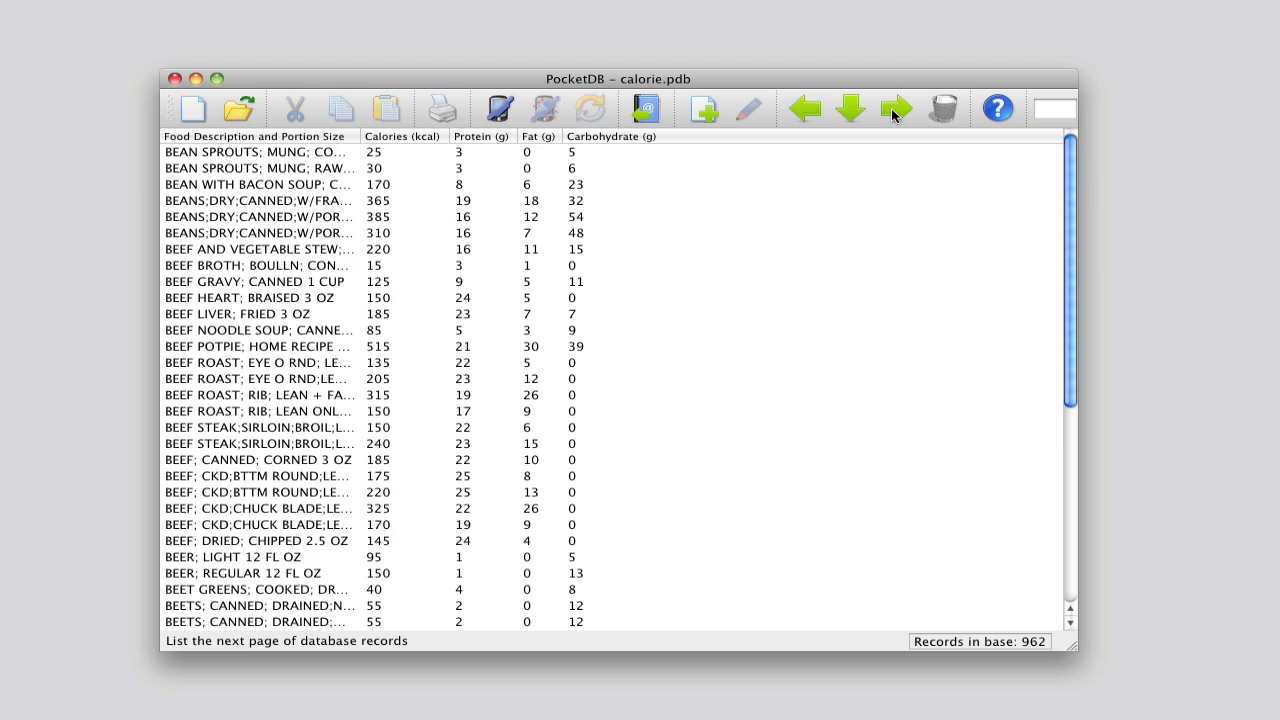
{"action": "left_click", "coordinate": [891, 108]}
{"action": "left_click", "coordinate": [891, 108]}
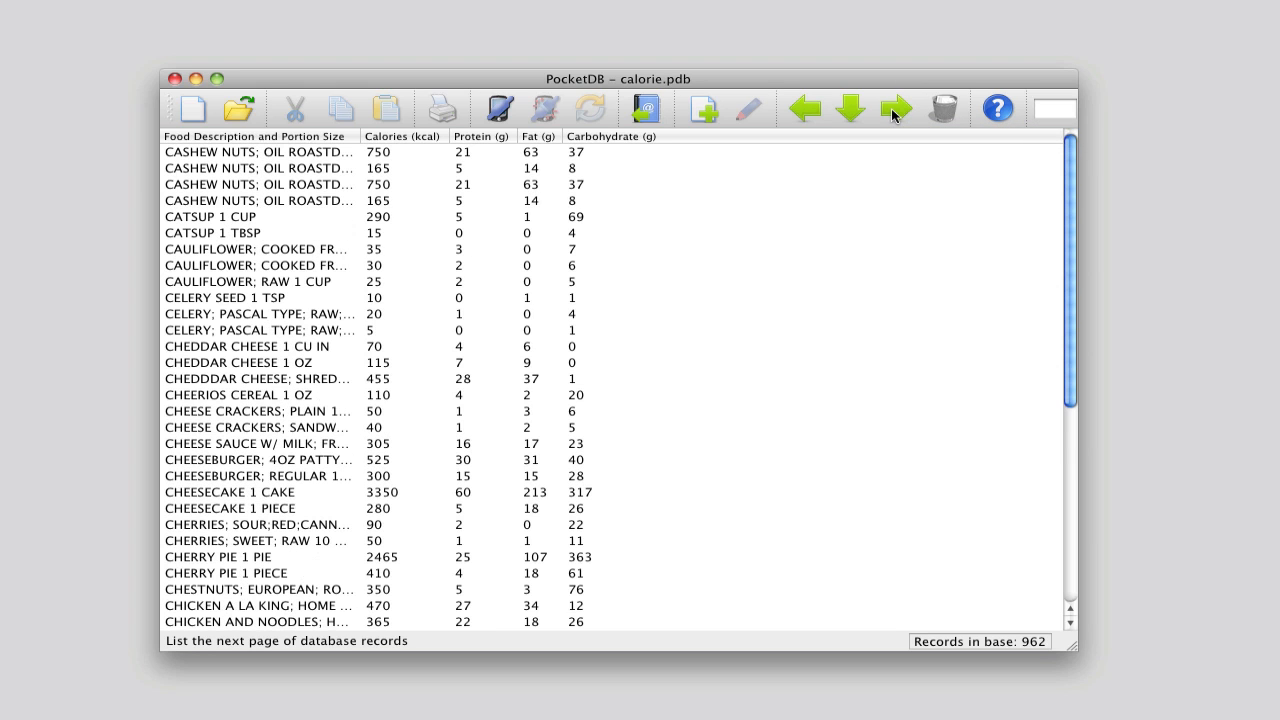
{"action": "left_click", "coordinate": [805, 110]}
{"action": "left_click", "coordinate": [805, 110]}
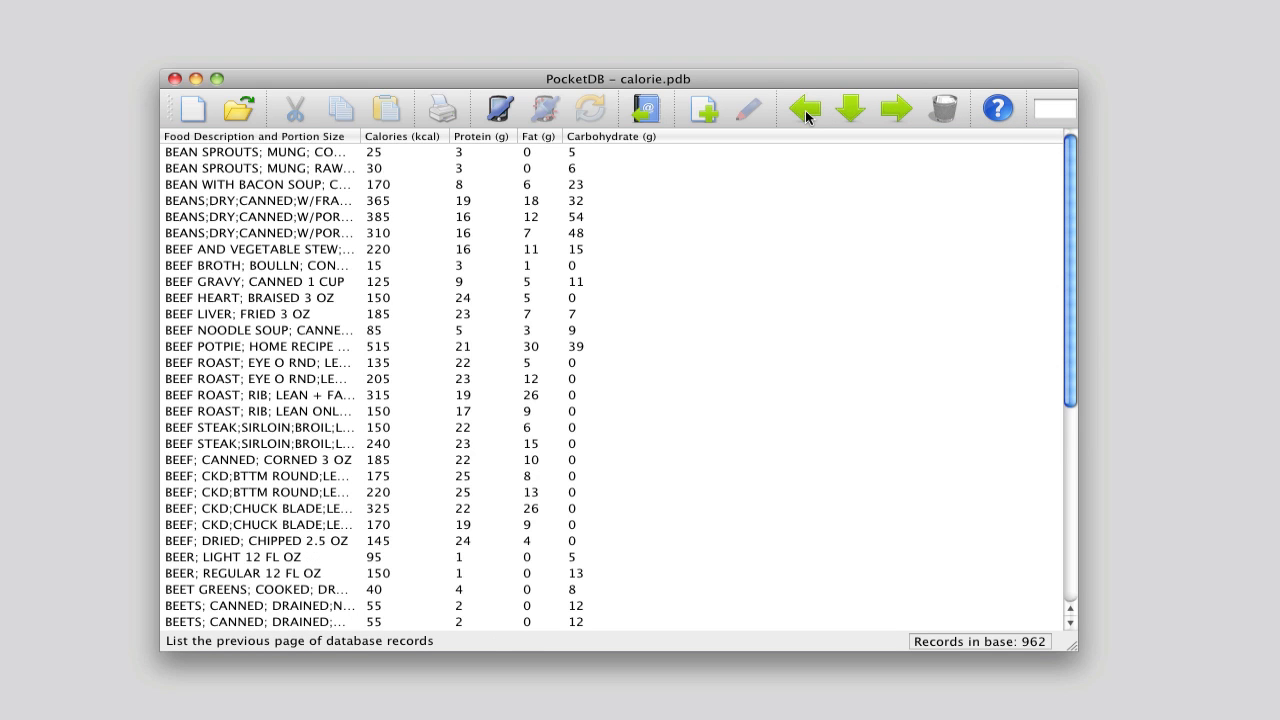
{"action": "left_click", "coordinate": [805, 110]}
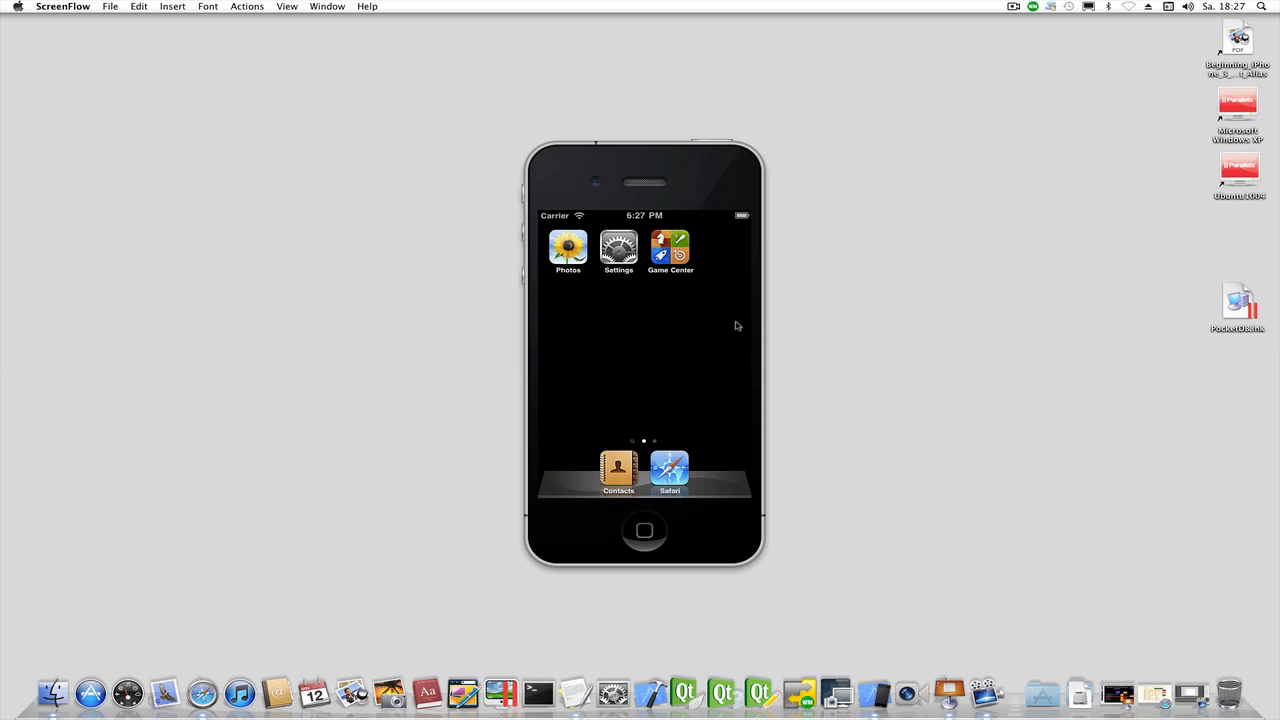
- Switch to the iPhone simulator, launch PocketDB there and open the calorie database
{"action": "left_click_drag", "start_coordinate": [742, 322], "coordinate": [592, 308]}
{"action": "left_click", "coordinate": [573, 254]}
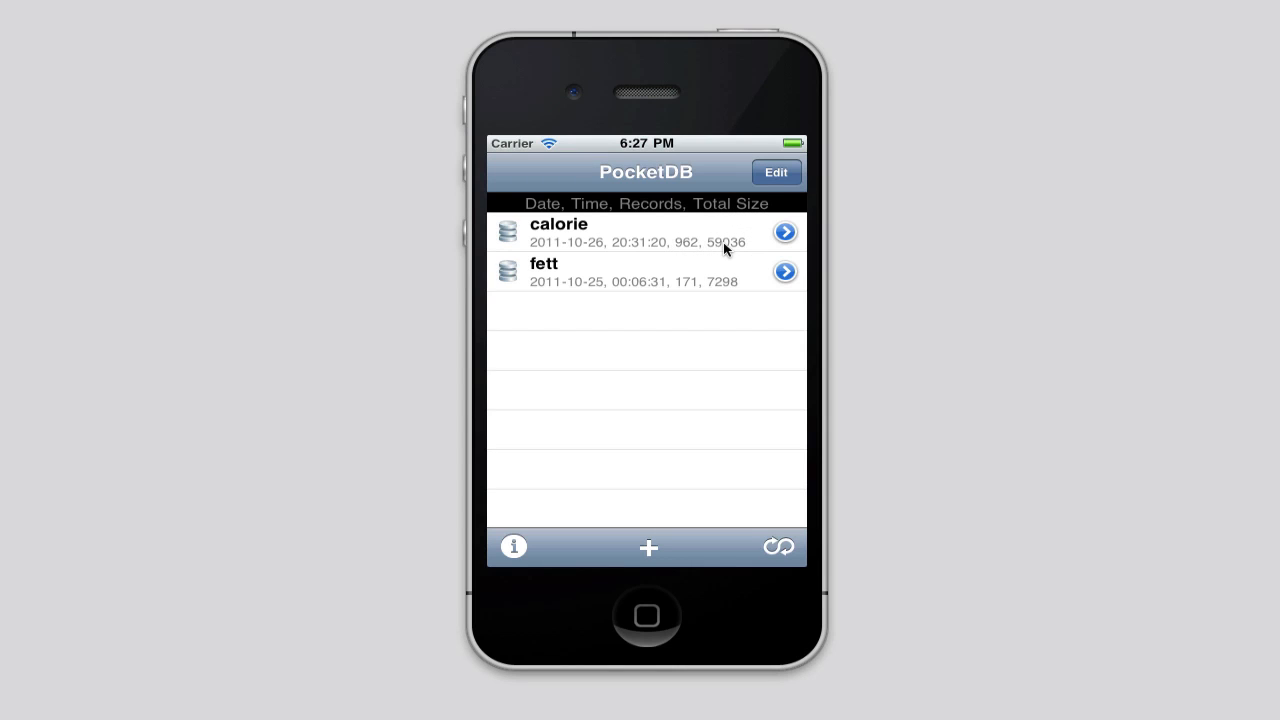
{"action": "left_click", "coordinate": [574, 229]}
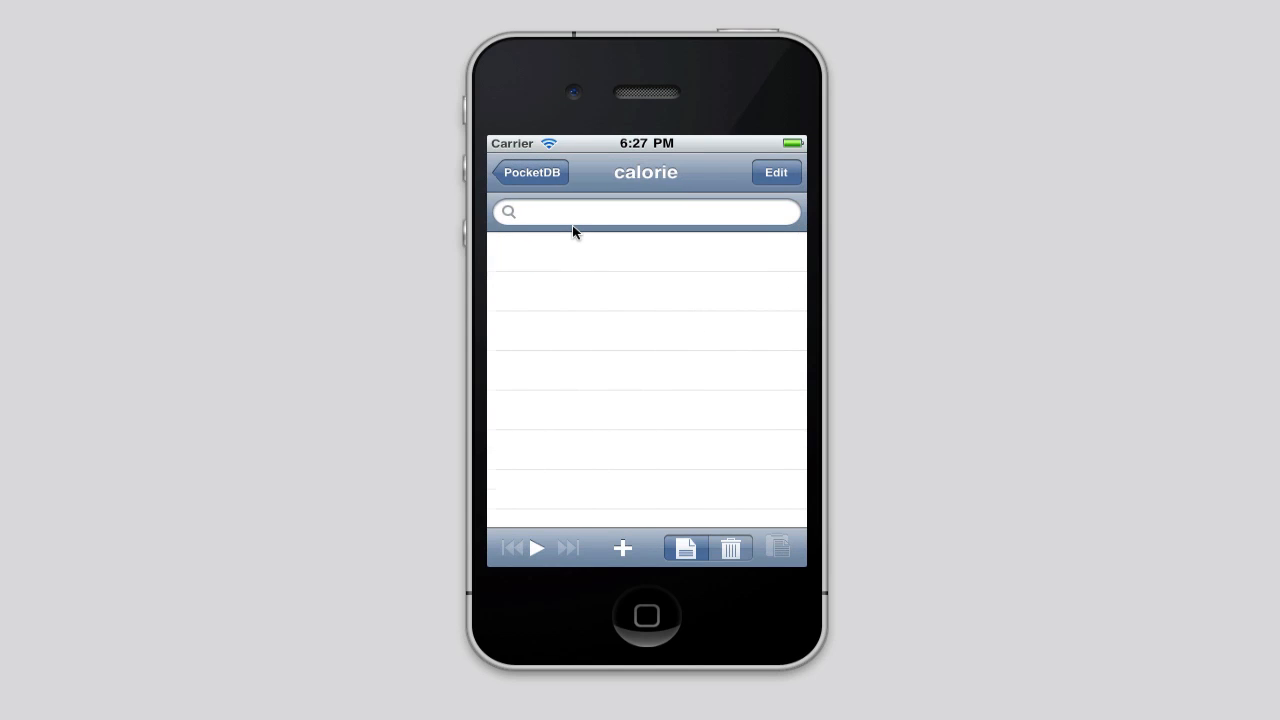
- List the calorie records on the iPhone and browse forward and back through the record pages
{"action": "left_click", "coordinate": [535, 547]}
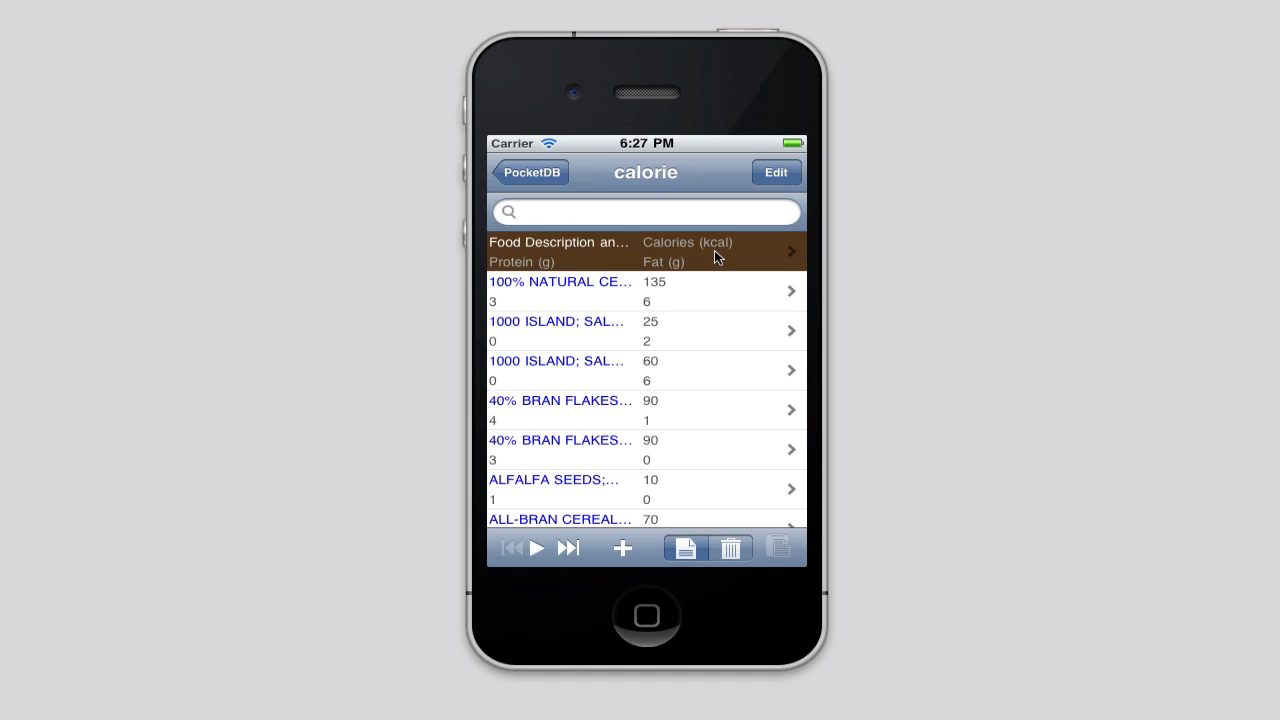
{"action": "left_click", "coordinate": [567, 548]}
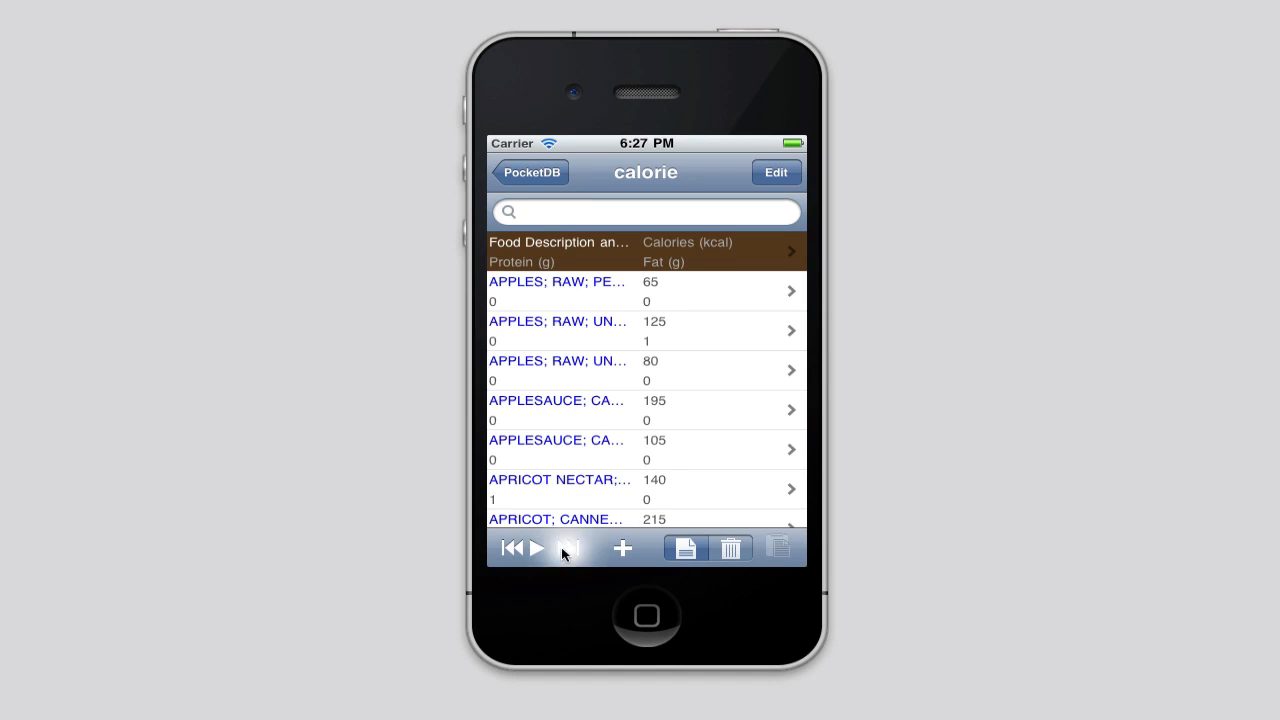
{"action": "left_click", "coordinate": [567, 548]}
{"action": "left_click", "coordinate": [513, 549]}
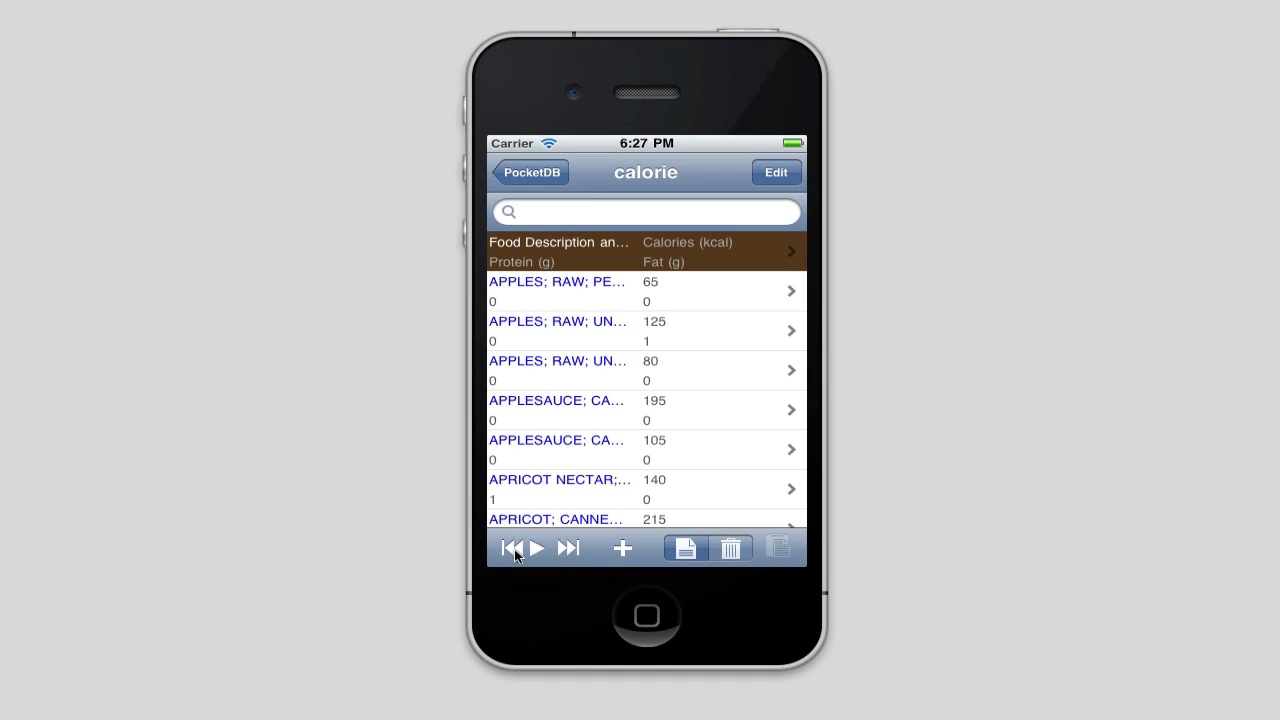
{"action": "left_click", "coordinate": [513, 549]}
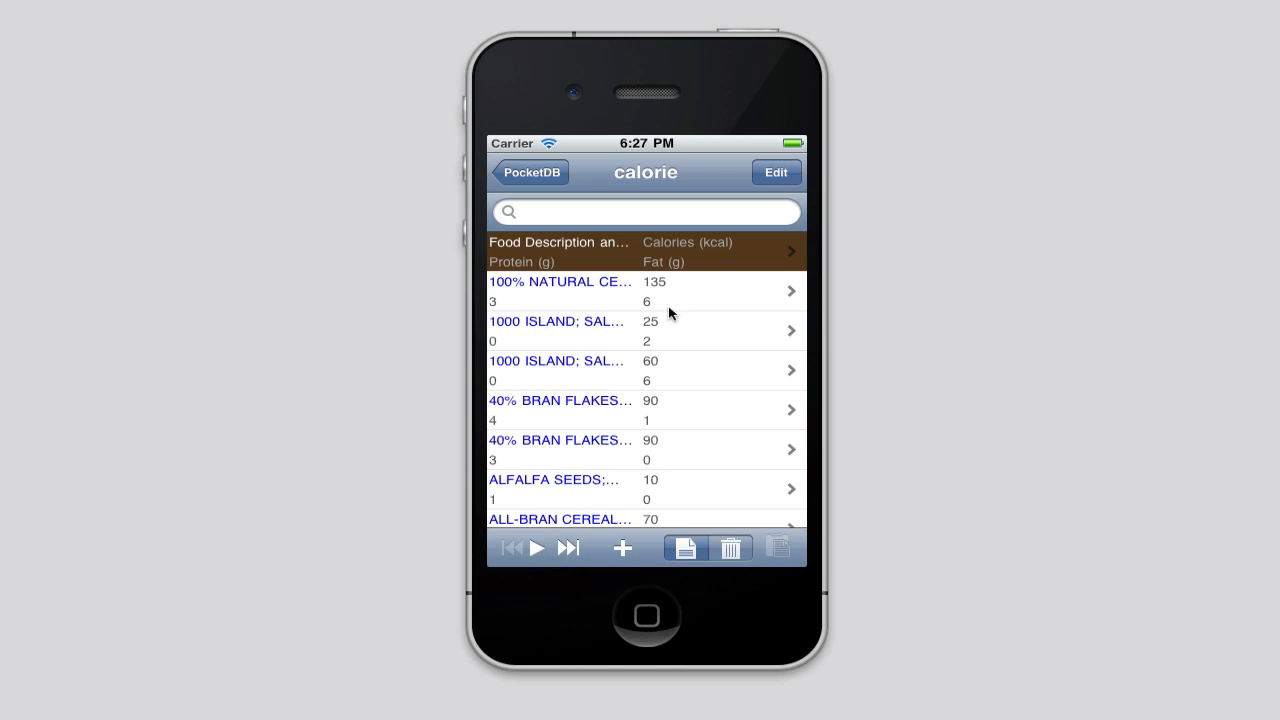
- Review the four list field positions, choose Carbohydrate (g) for position 4, and list the calorie records again
{"action": "left_click", "coordinate": [678, 255]}
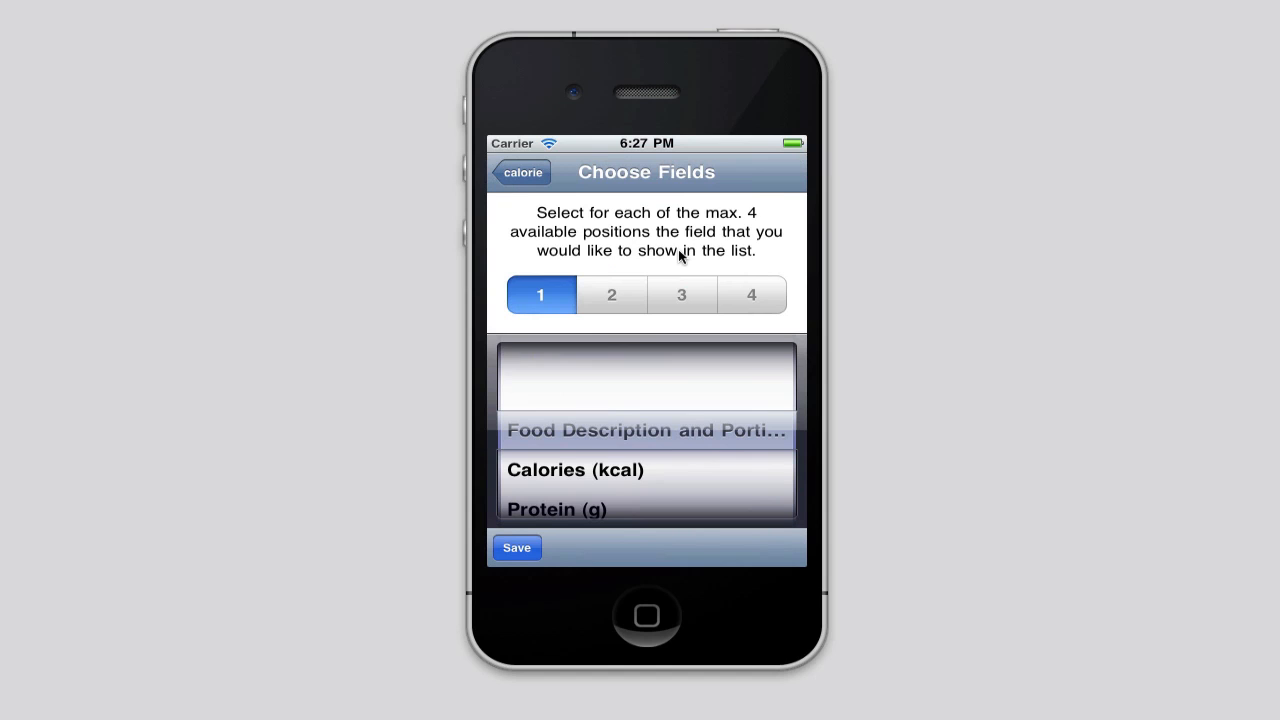
{"action": "left_click", "coordinate": [627, 294]}
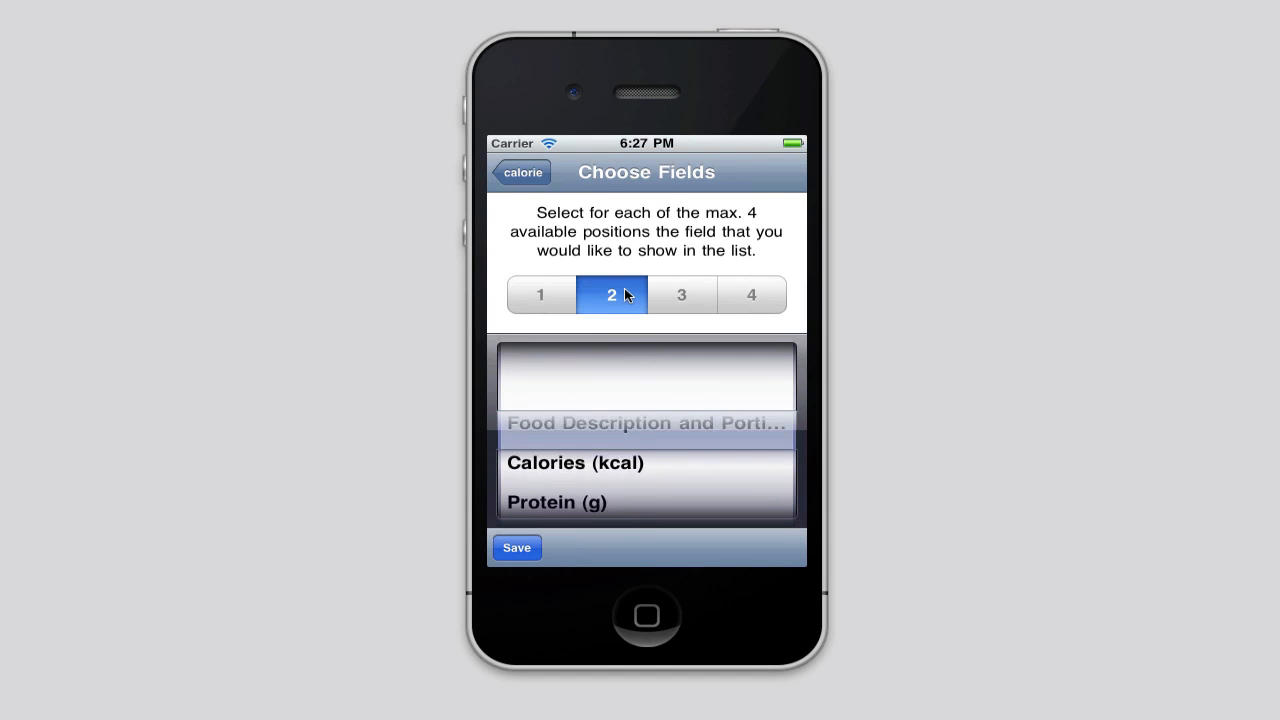
{"action": "left_click", "coordinate": [676, 297]}
{"action": "left_click", "coordinate": [750, 296]}
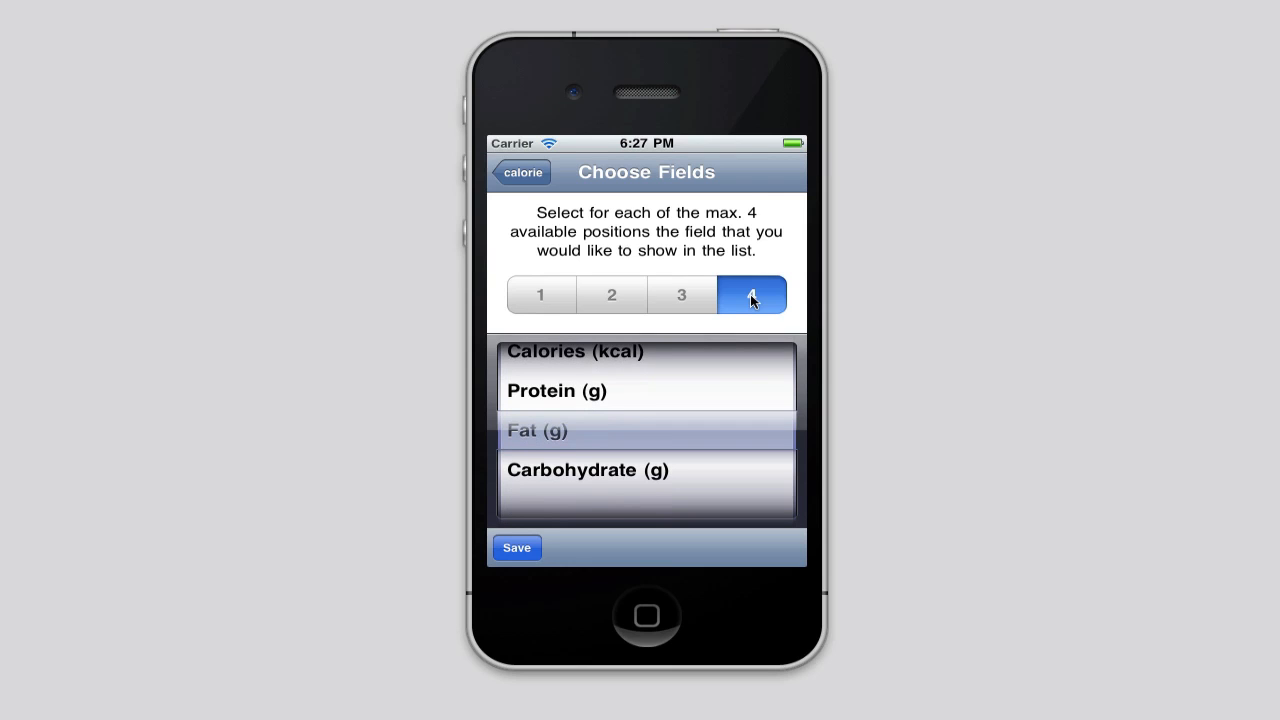
{"action": "left_click", "coordinate": [565, 472]}
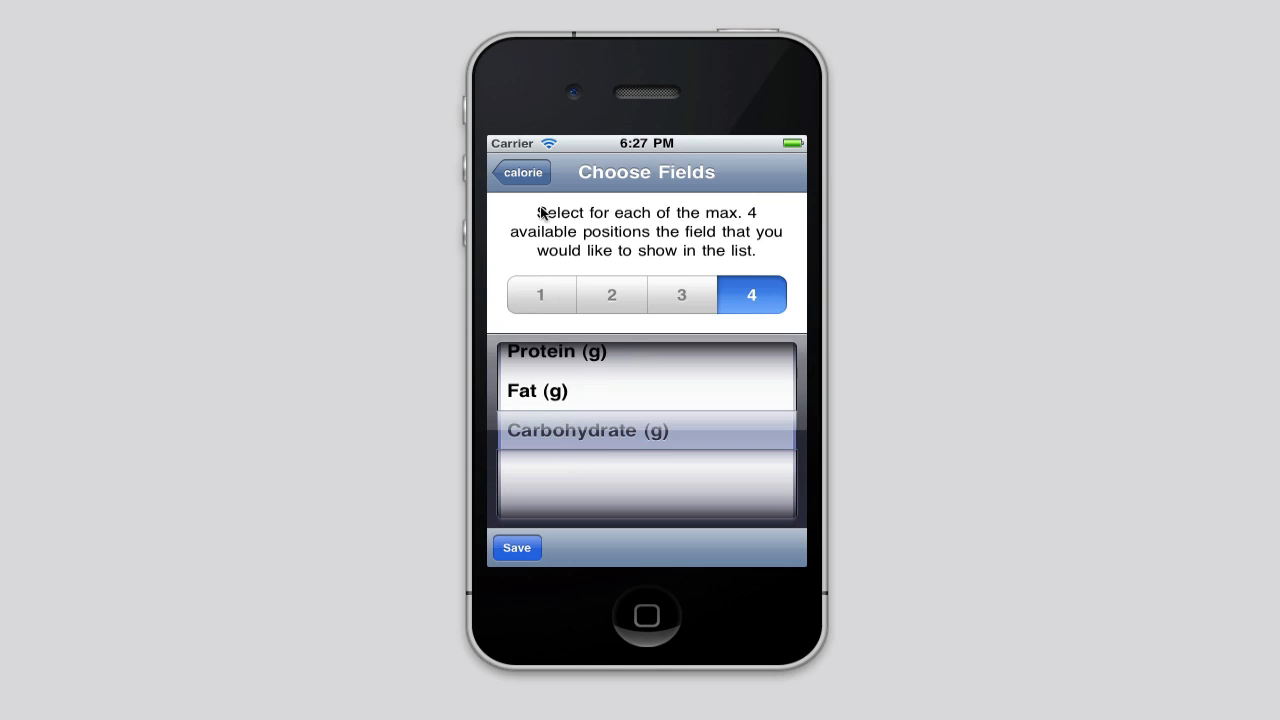
{"action": "left_click", "coordinate": [525, 174]}
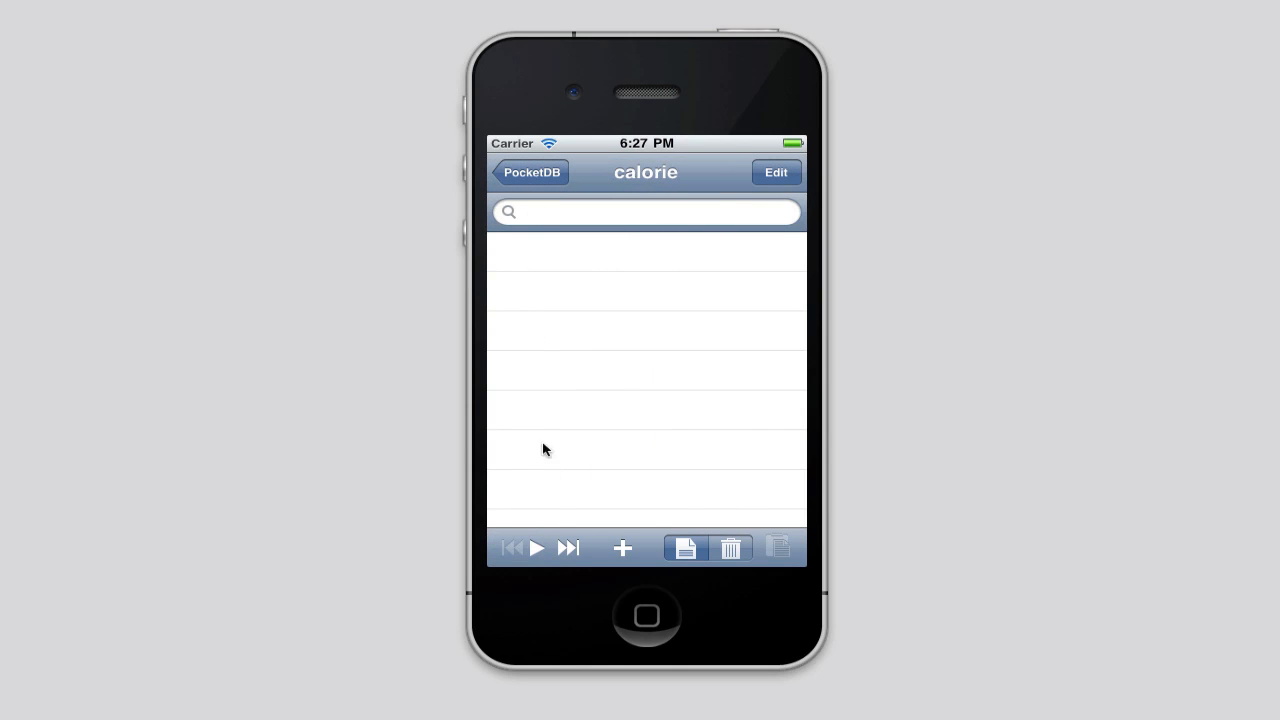
{"action": "left_click", "coordinate": [538, 553]}
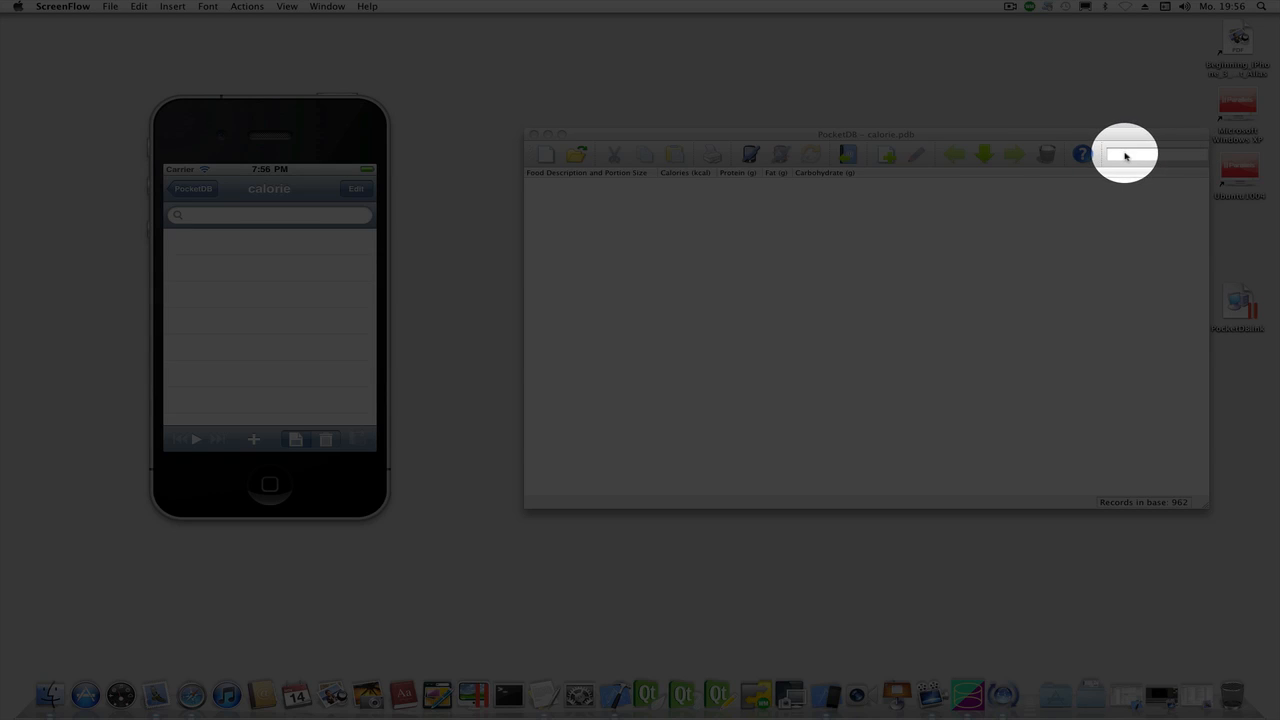
- Search the calorie database in the desktop window for "canned" and page forward and back through the matches
{"action": "left_click", "coordinate": [297, 221]}
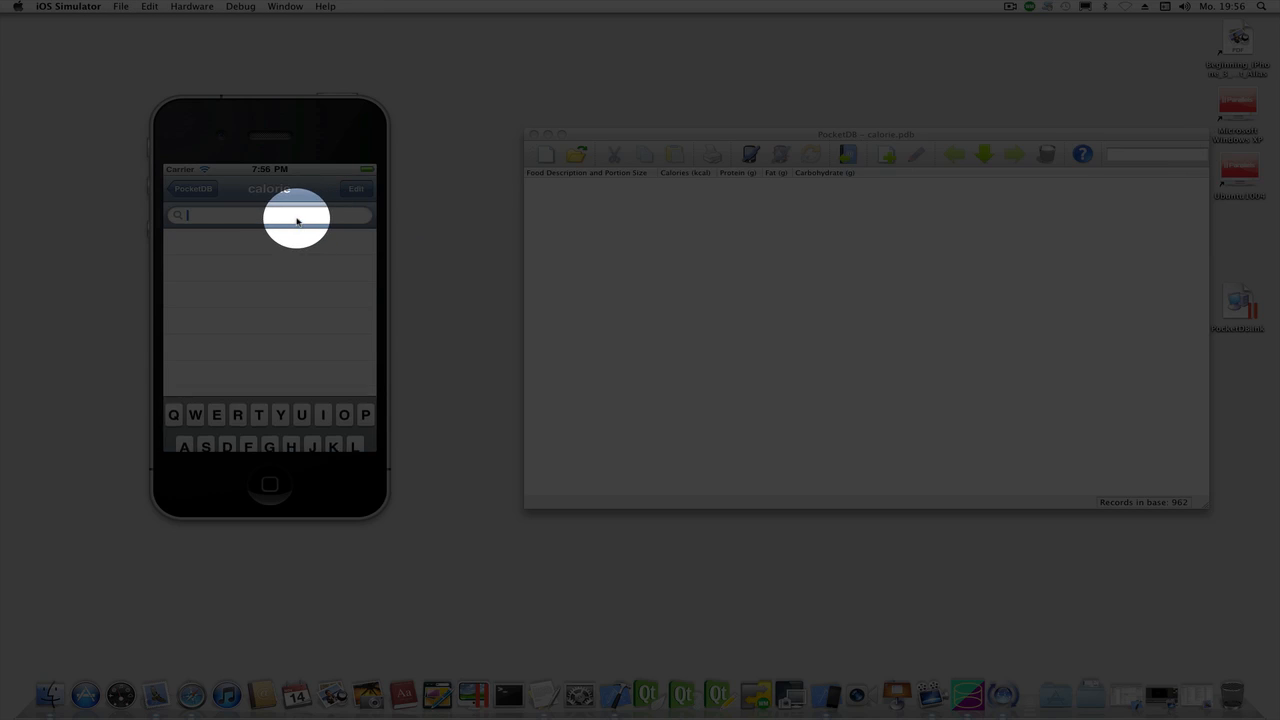
{"action": "left_click", "coordinate": [1135, 156]}
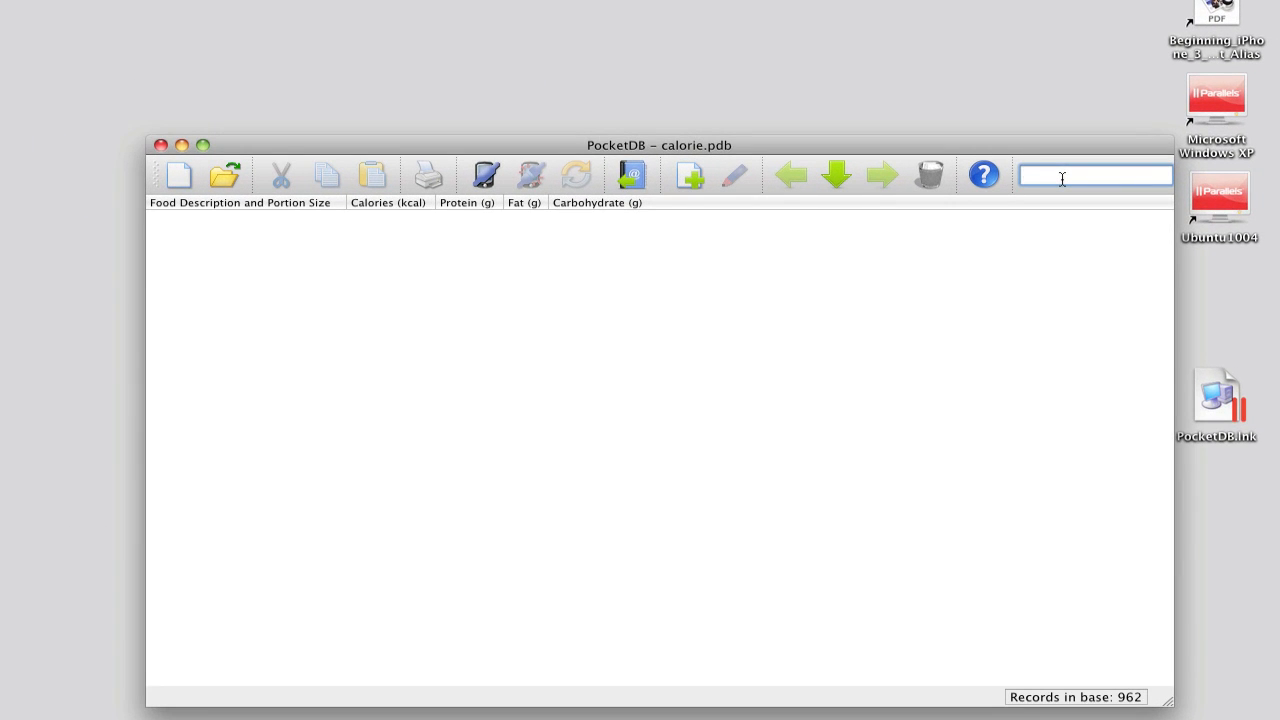
{"action": "type", "text": "canned"}
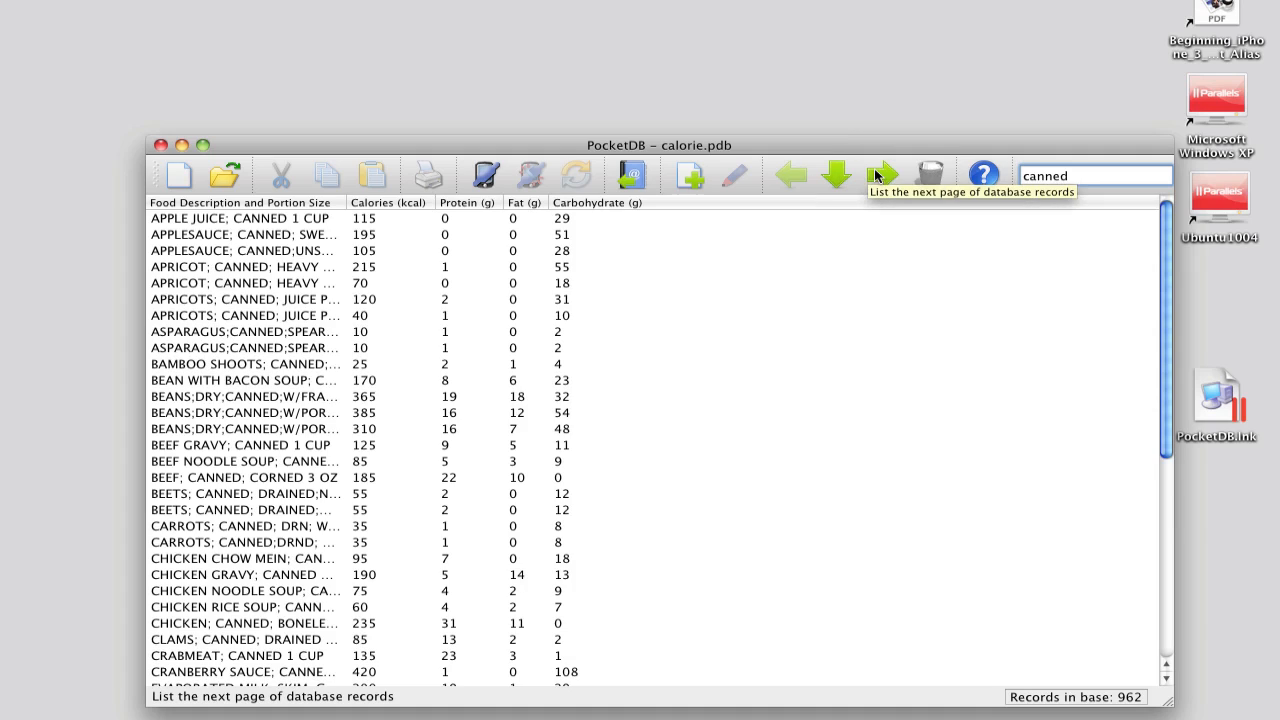
{"action": "left_click", "coordinate": [878, 177]}
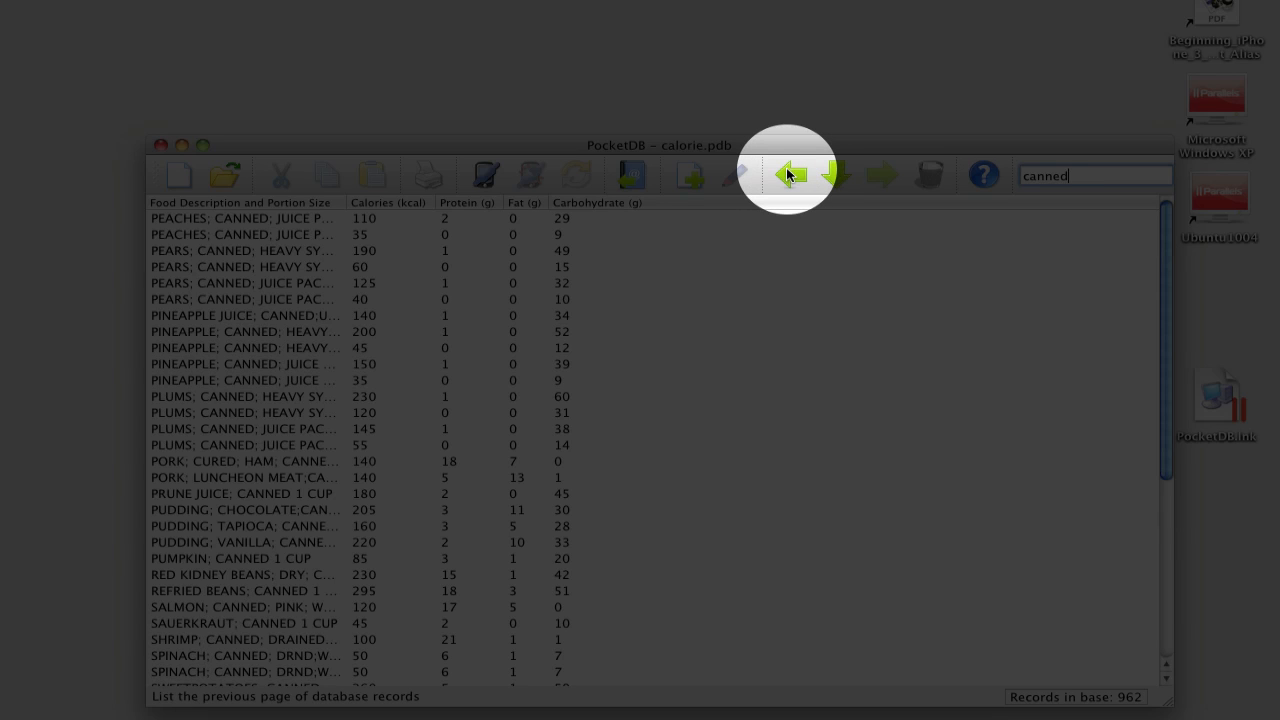
{"action": "left_click", "coordinate": [787, 174]}
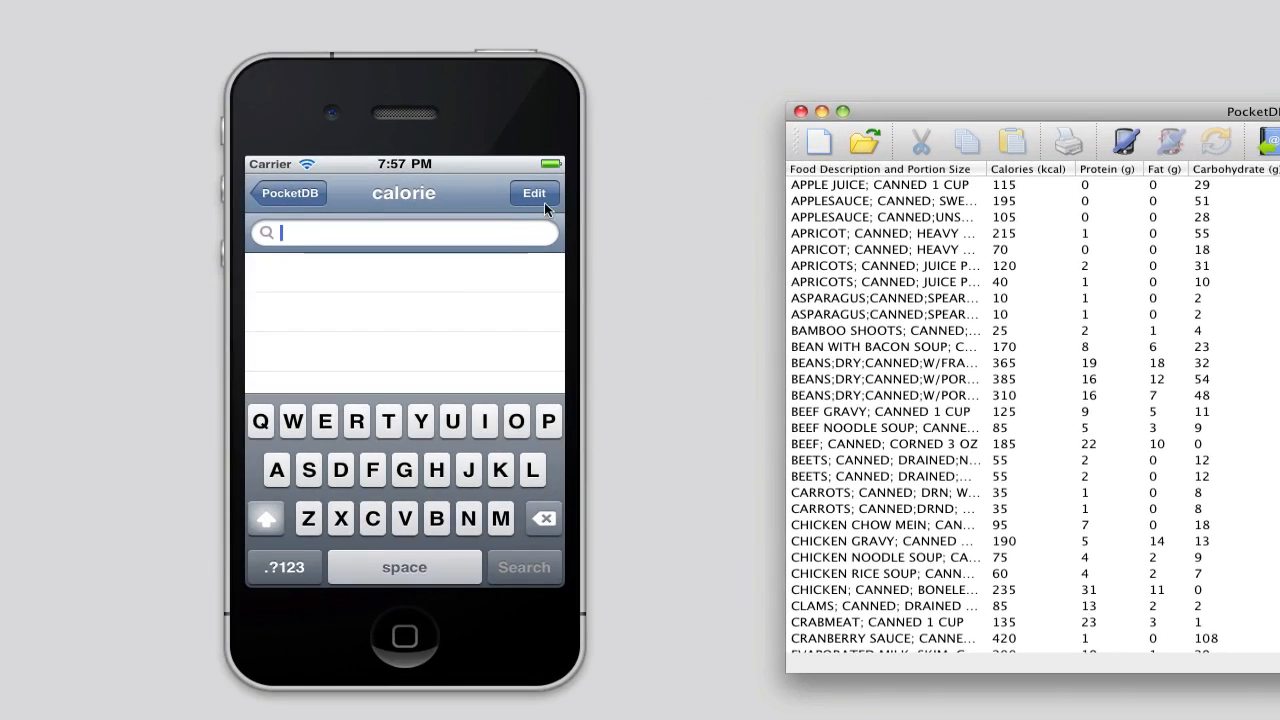
- Search the calorie database on the iPhone for "canned" and browse the pages of matching records
{"action": "type", "text": "canned"}
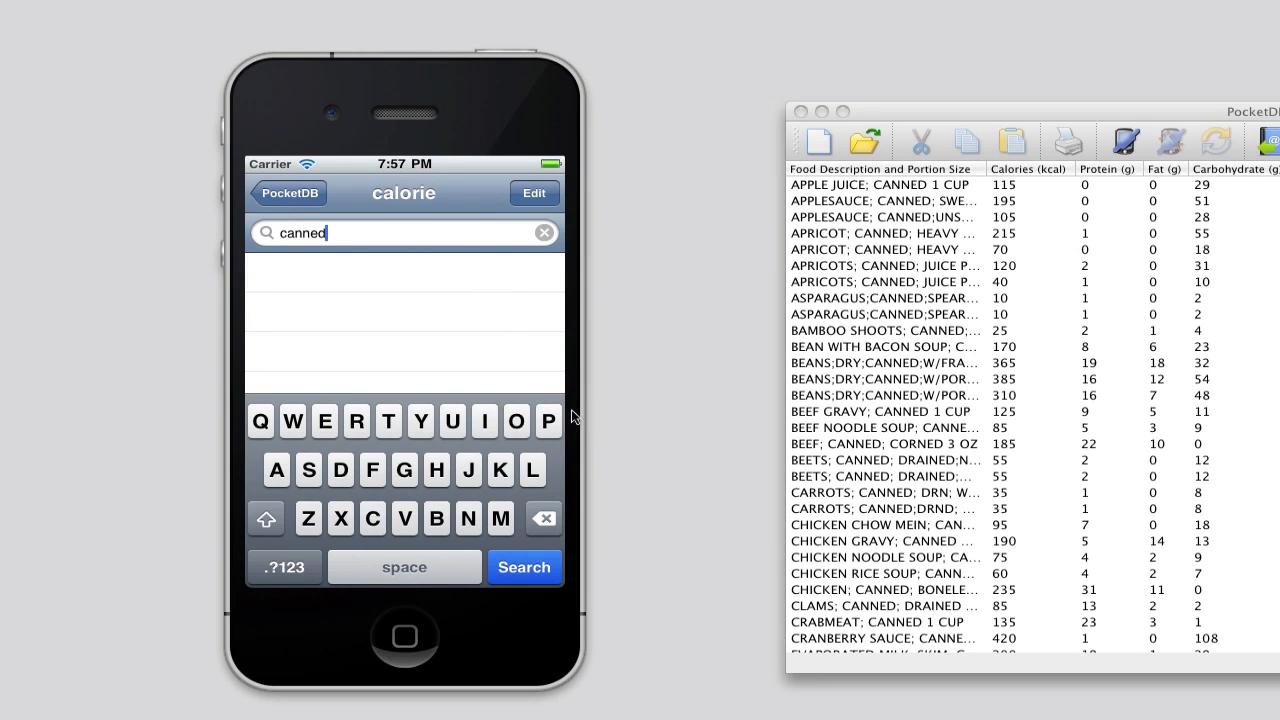
{"action": "left_click", "coordinate": [525, 566]}
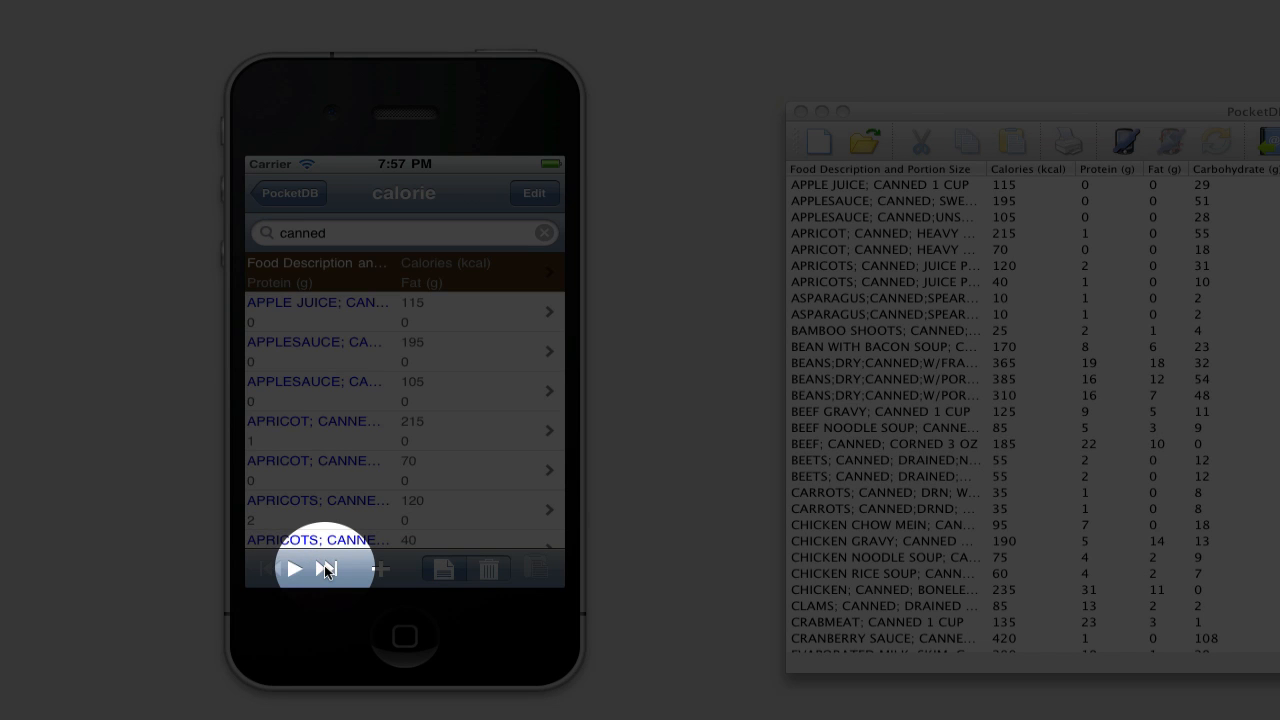
{"action": "left_click", "coordinate": [326, 569]}
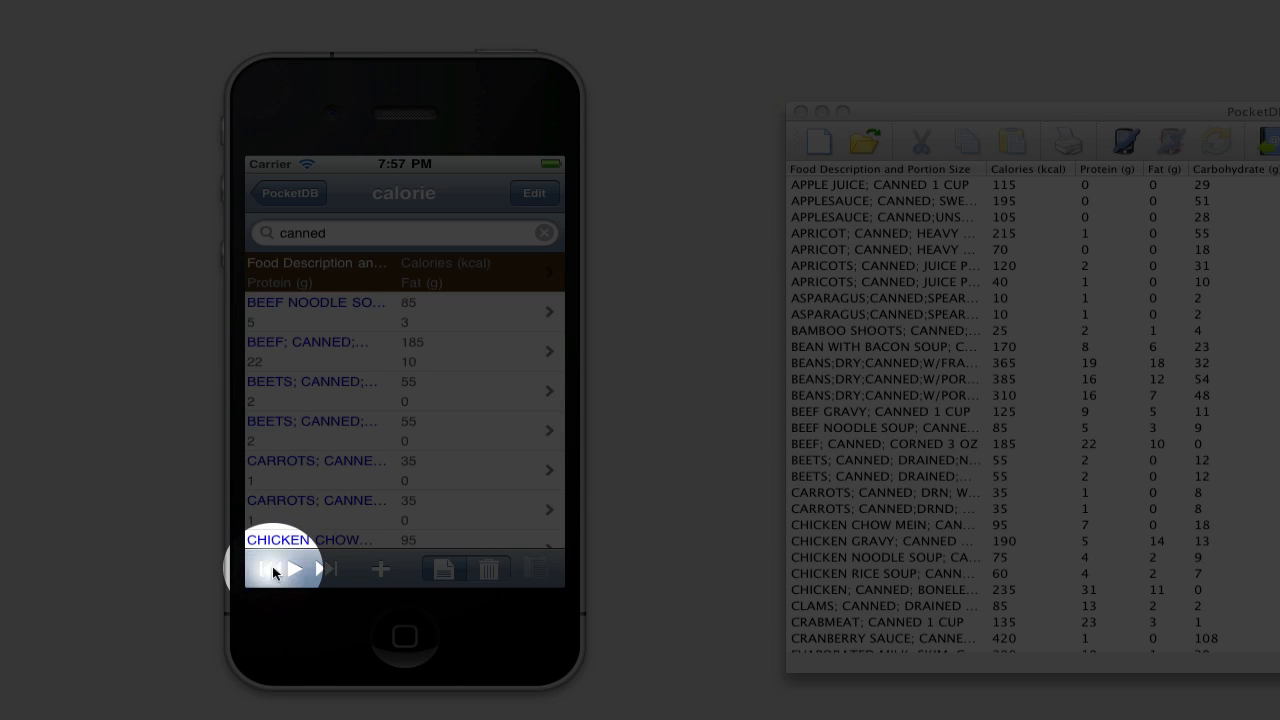
{"action": "left_click", "coordinate": [273, 568]}
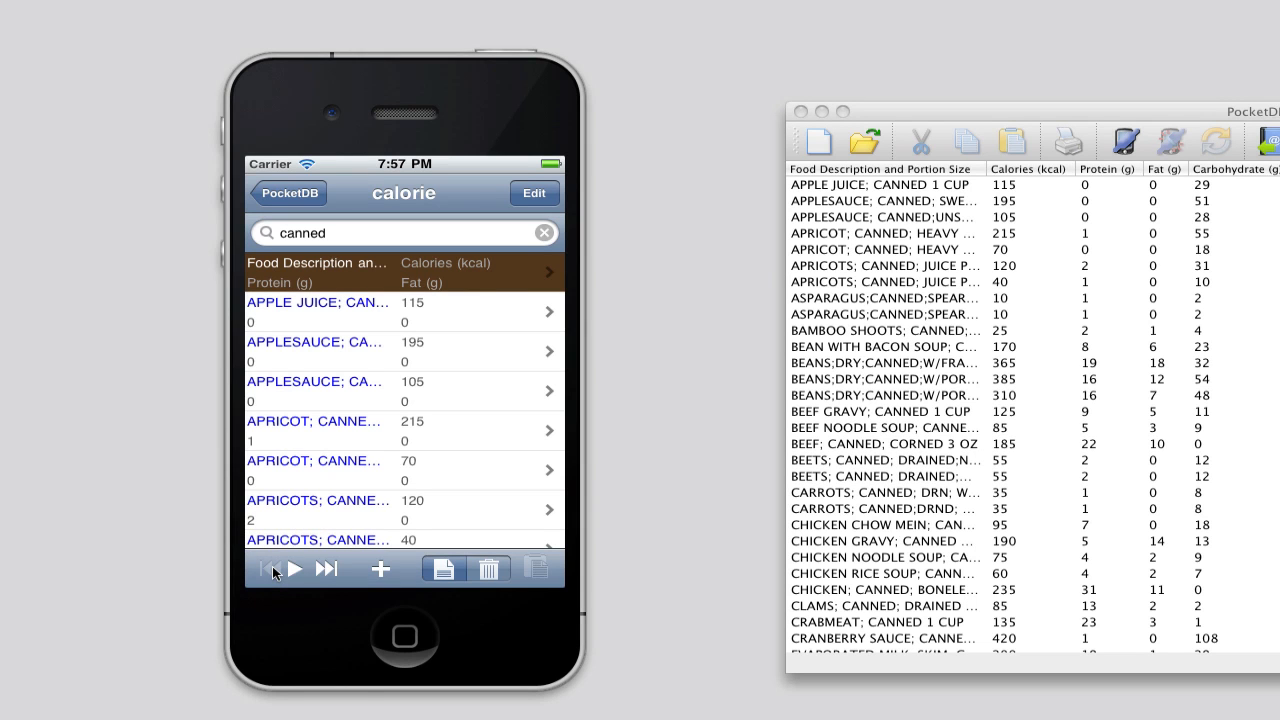
{"action": "left_click", "coordinate": [291, 565]}
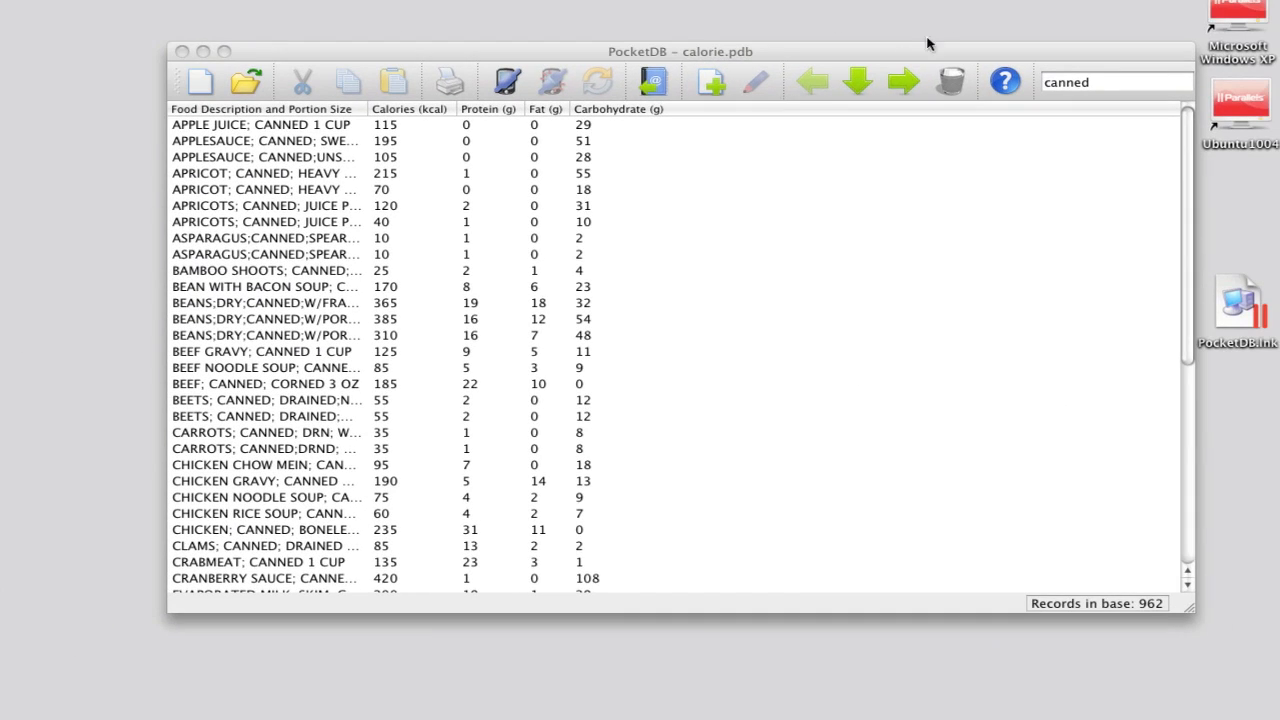
{"action": "left_click", "coordinate": [859, 84]}
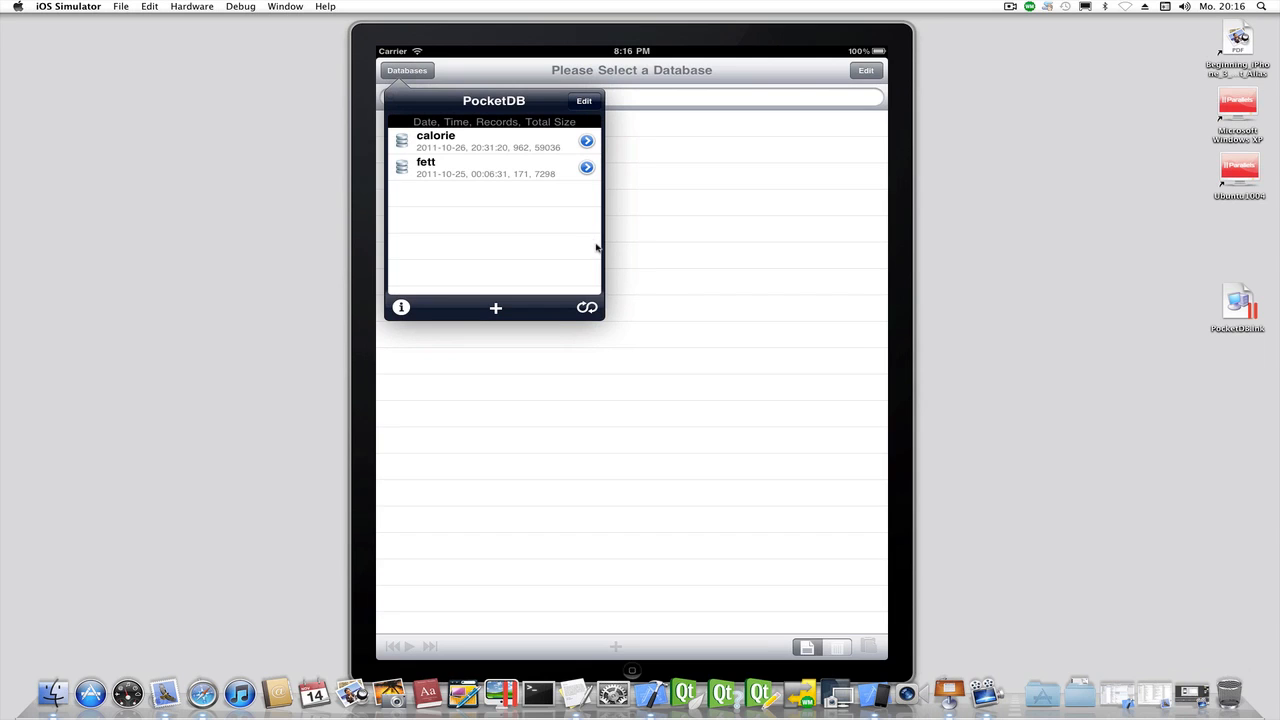
- Rotate the iPad simulator to landscape and list the records of the calorie database
{"action": "key", "text": "super+Right"}
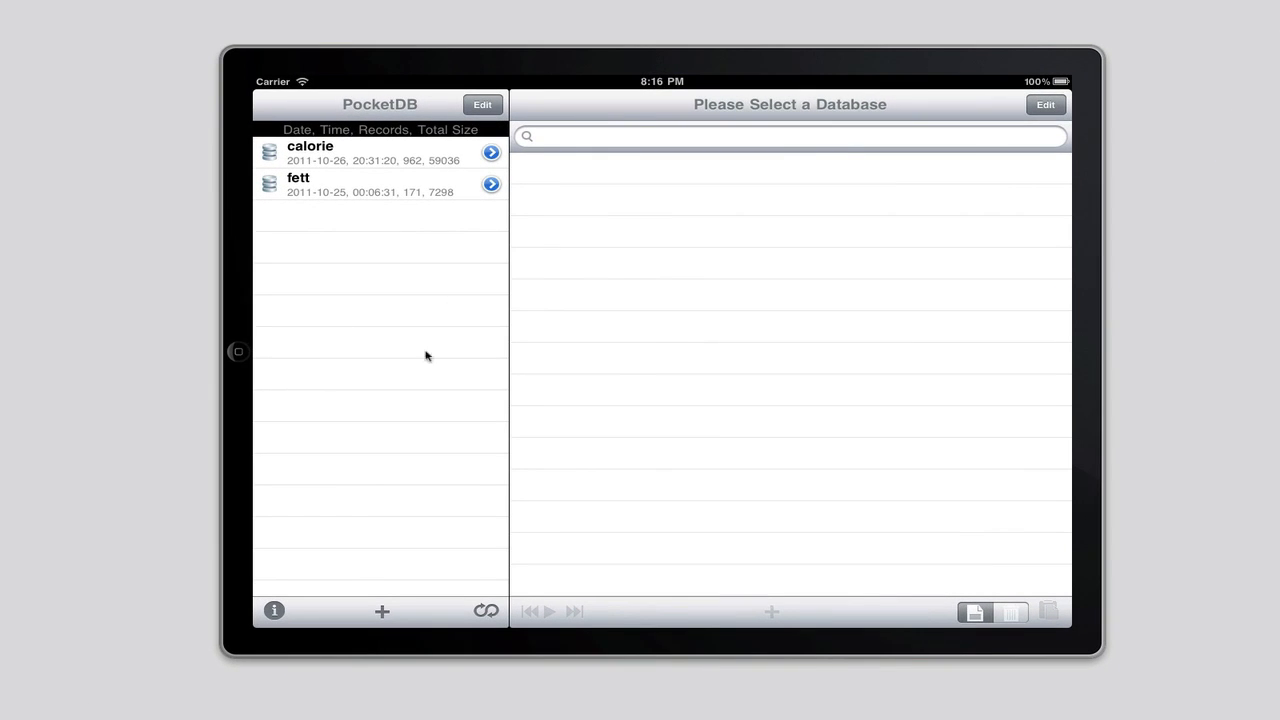
{"action": "left_click", "coordinate": [332, 159]}
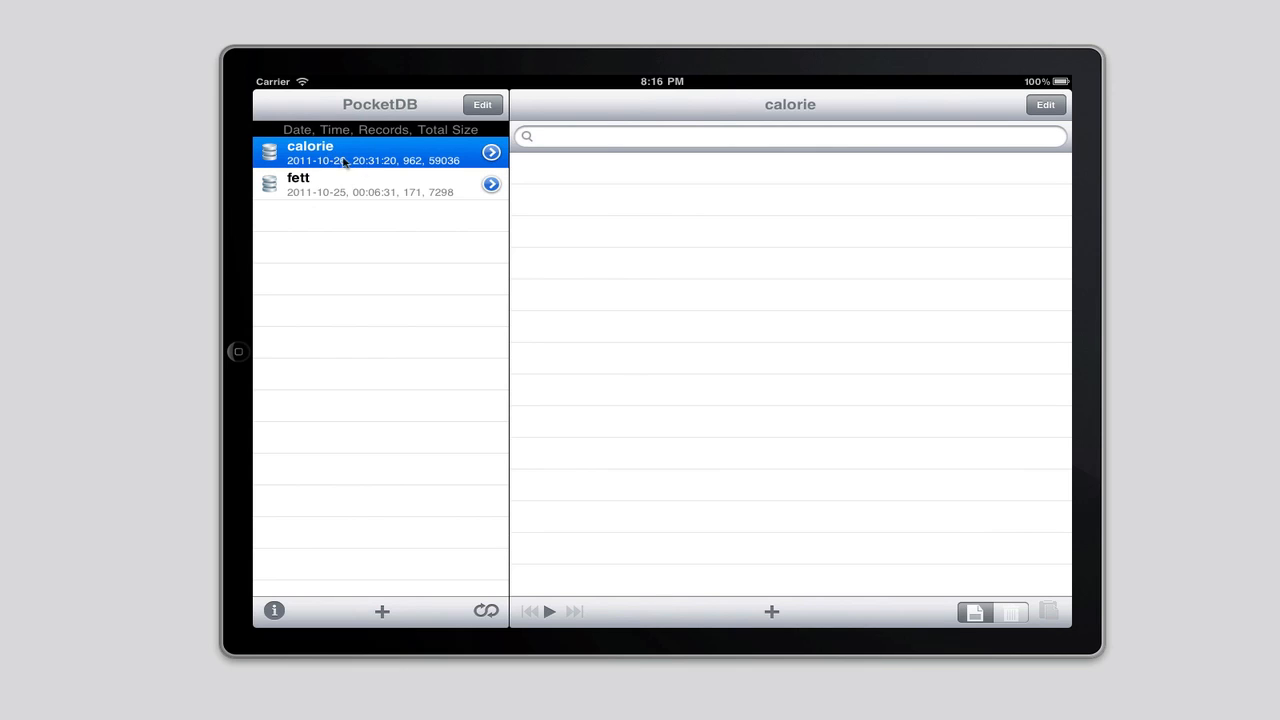
{"action": "left_click", "coordinate": [550, 612]}
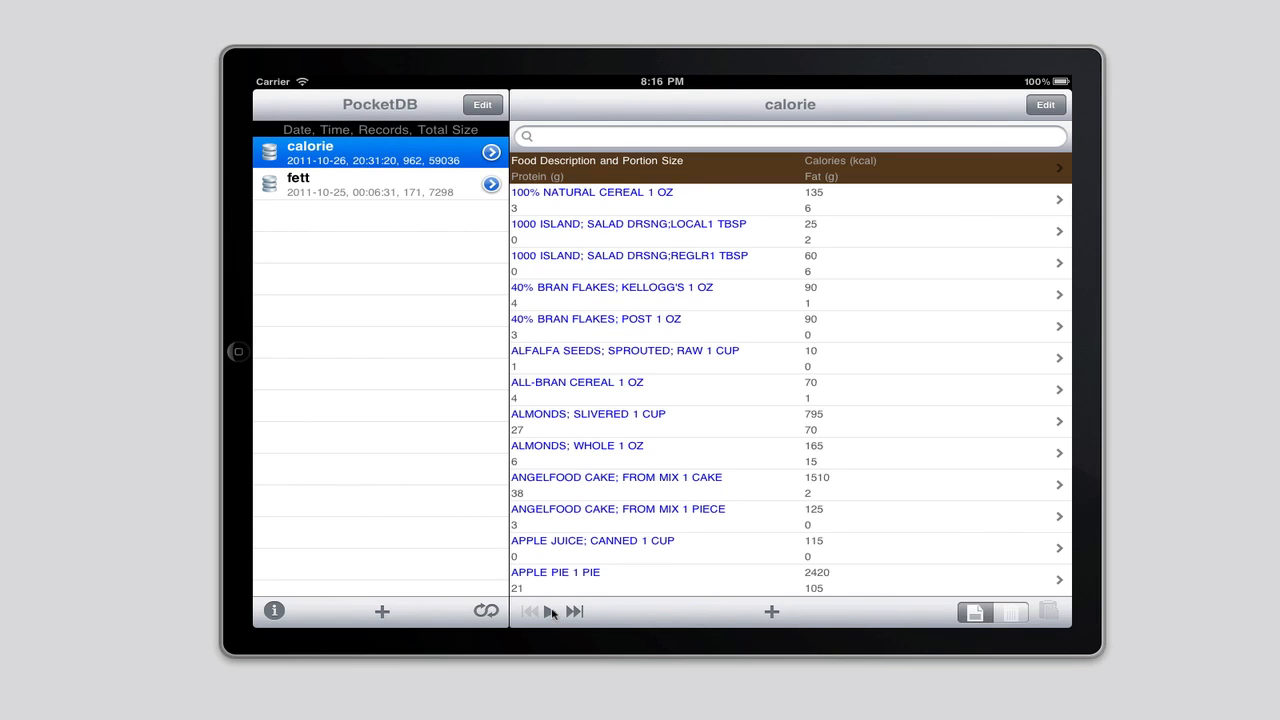
- Page forward through the calorie records on the iPad
{"action": "left_click", "coordinate": [577, 612]}
{"action": "left_click", "coordinate": [578, 613]}
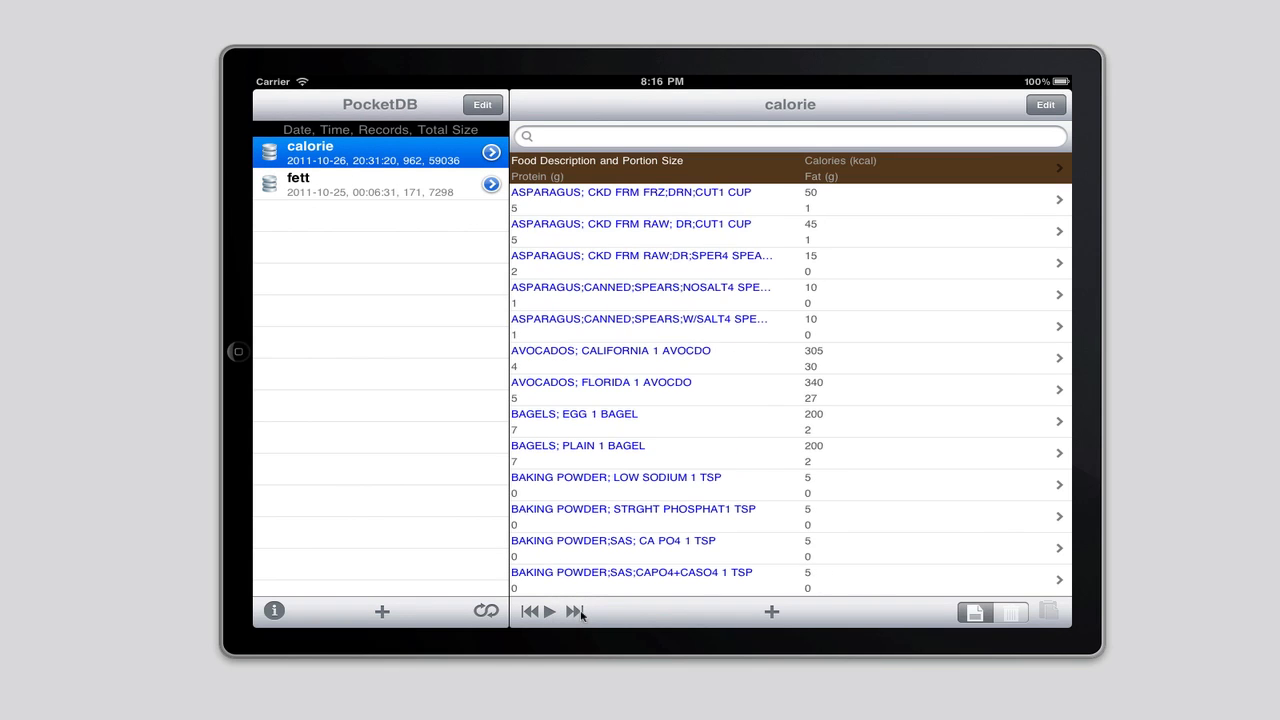
{"action": "left_click", "coordinate": [578, 613]}
{"action": "left_click", "coordinate": [578, 613]}
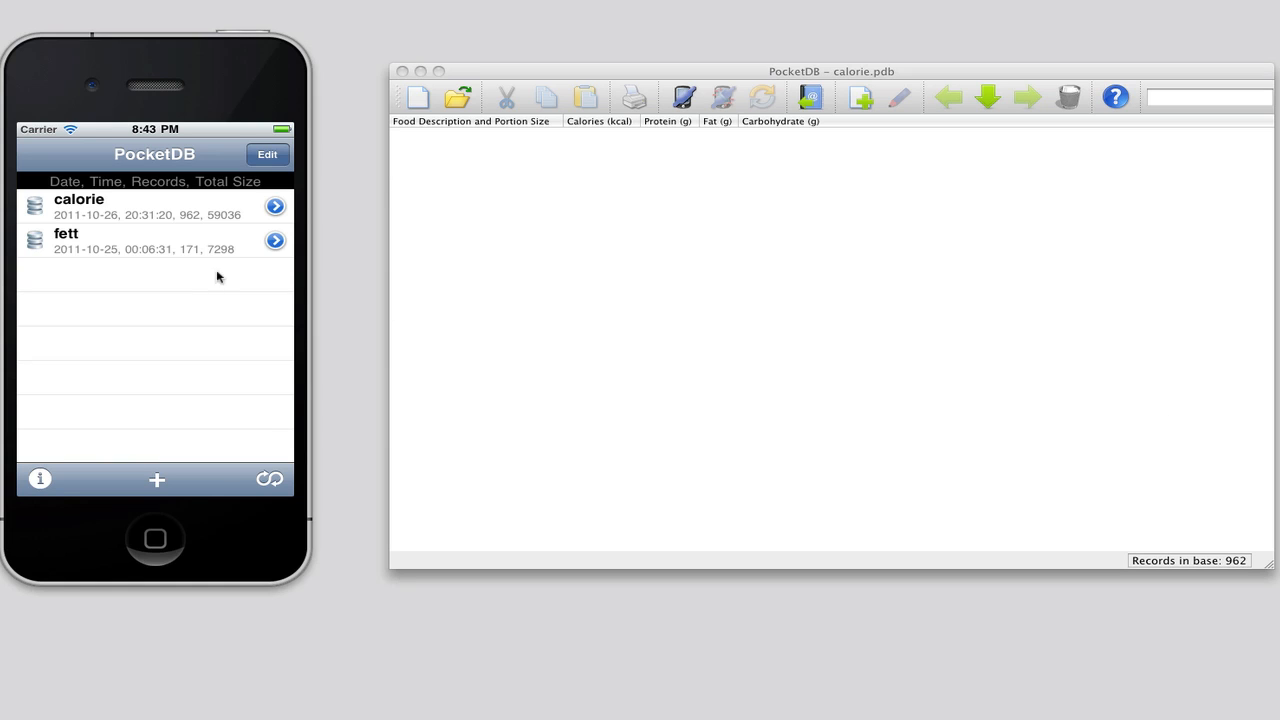
- Open the 100% NATURAL CEREAL 1 OZ record on the iPhone and its detail in the desktop window, widening the field names column
{"action": "left_click", "coordinate": [98, 217]}
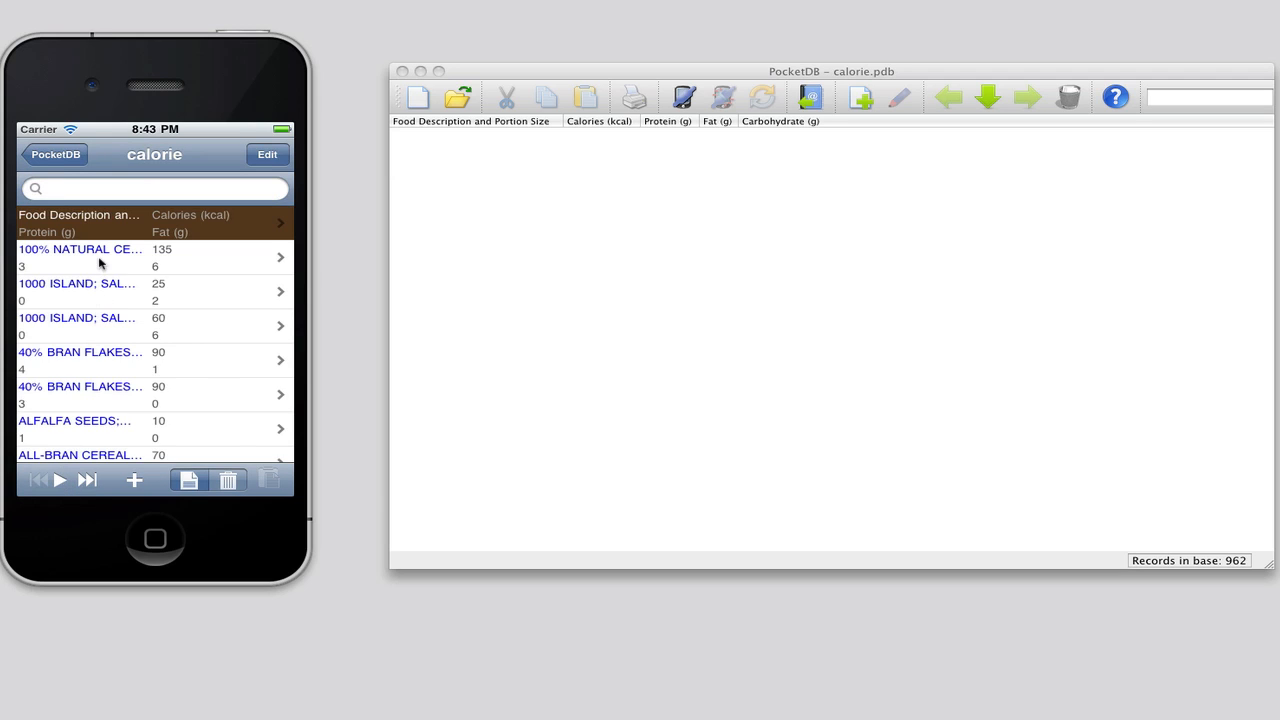
{"action": "left_click", "coordinate": [100, 263]}
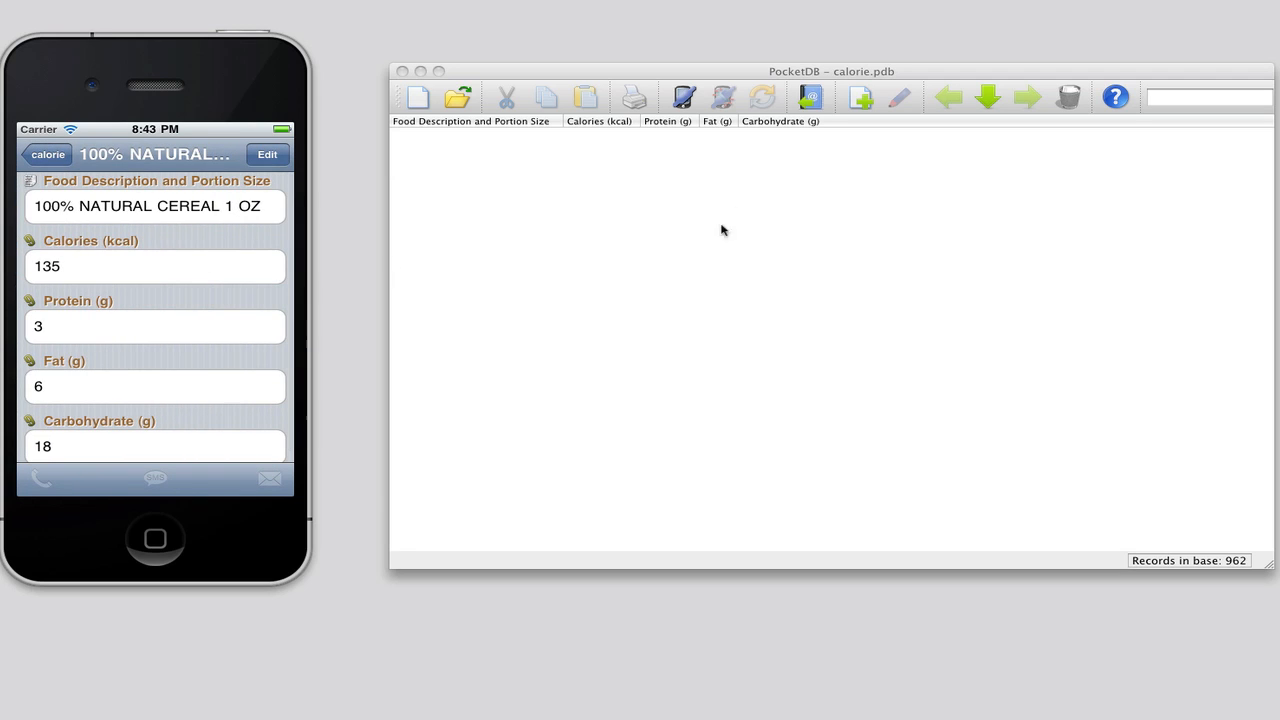
{"action": "left_click", "coordinate": [988, 97]}
{"action": "left_click", "coordinate": [658, 135]}
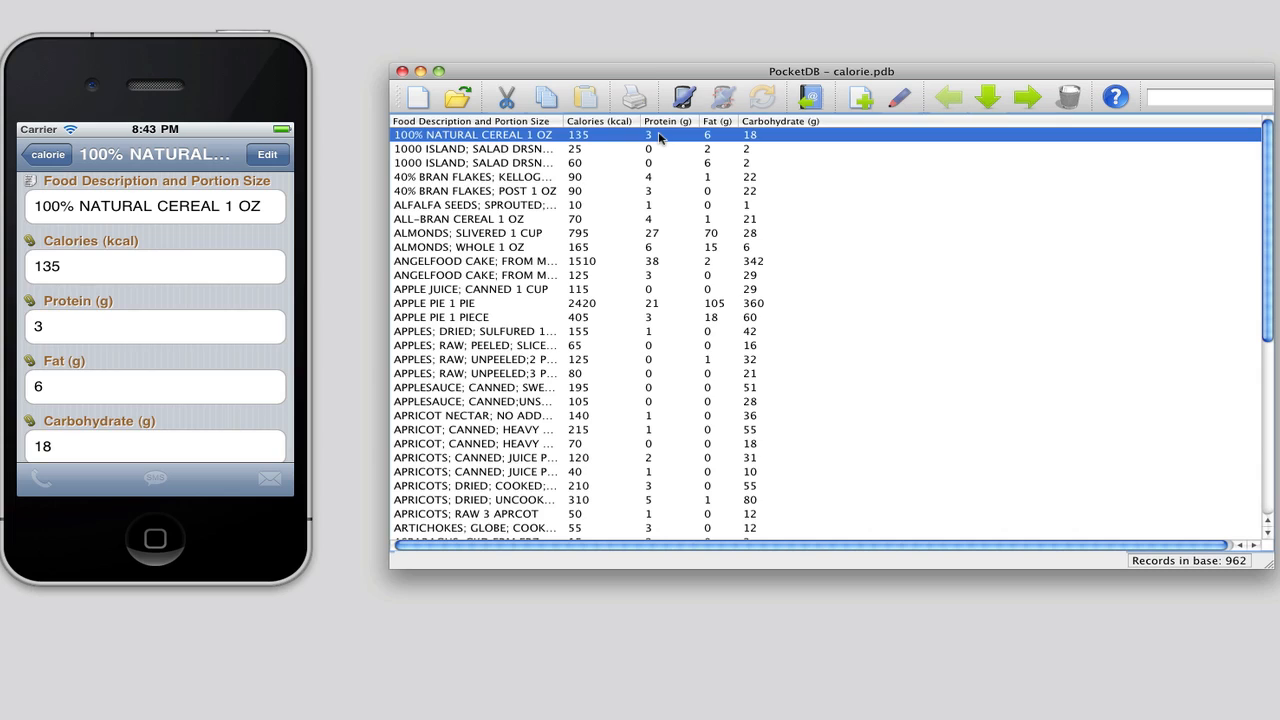
{"action": "left_click", "coordinate": [906, 99]}
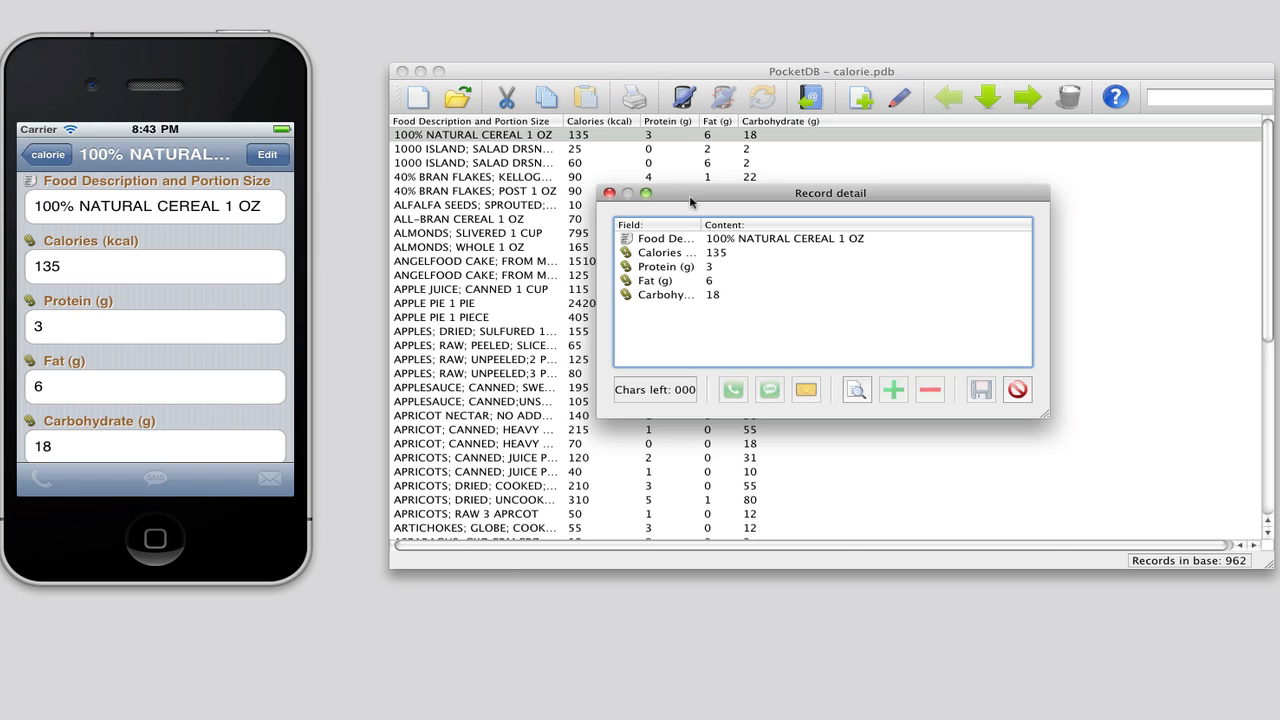
{"action": "left_click_drag", "start_coordinate": [701, 224], "coordinate": [836, 234]}
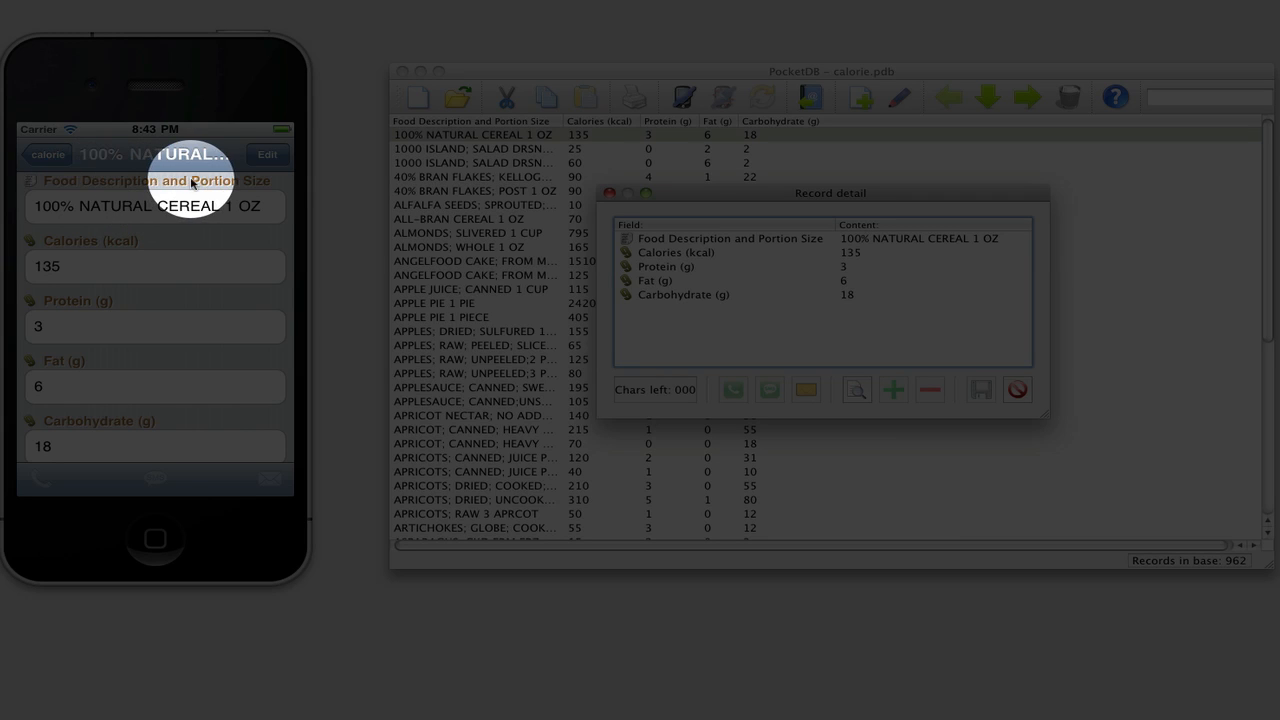
{"action": "left_click", "coordinate": [684, 266]}
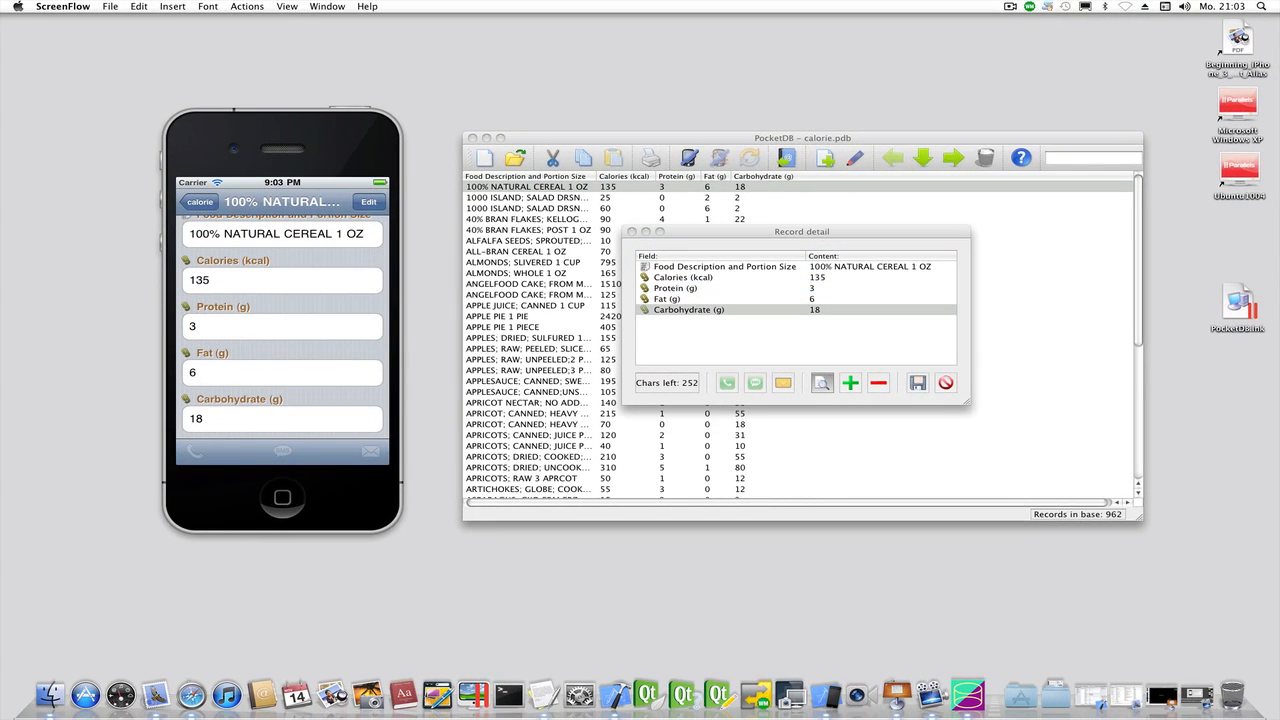
- Set Calories (kcal) of the 100% NATURAL CEREAL 1 OZ record to 140 on the iPhone and save
{"action": "left_click_drag", "start_coordinate": [295, 262], "coordinate": [296, 323]}
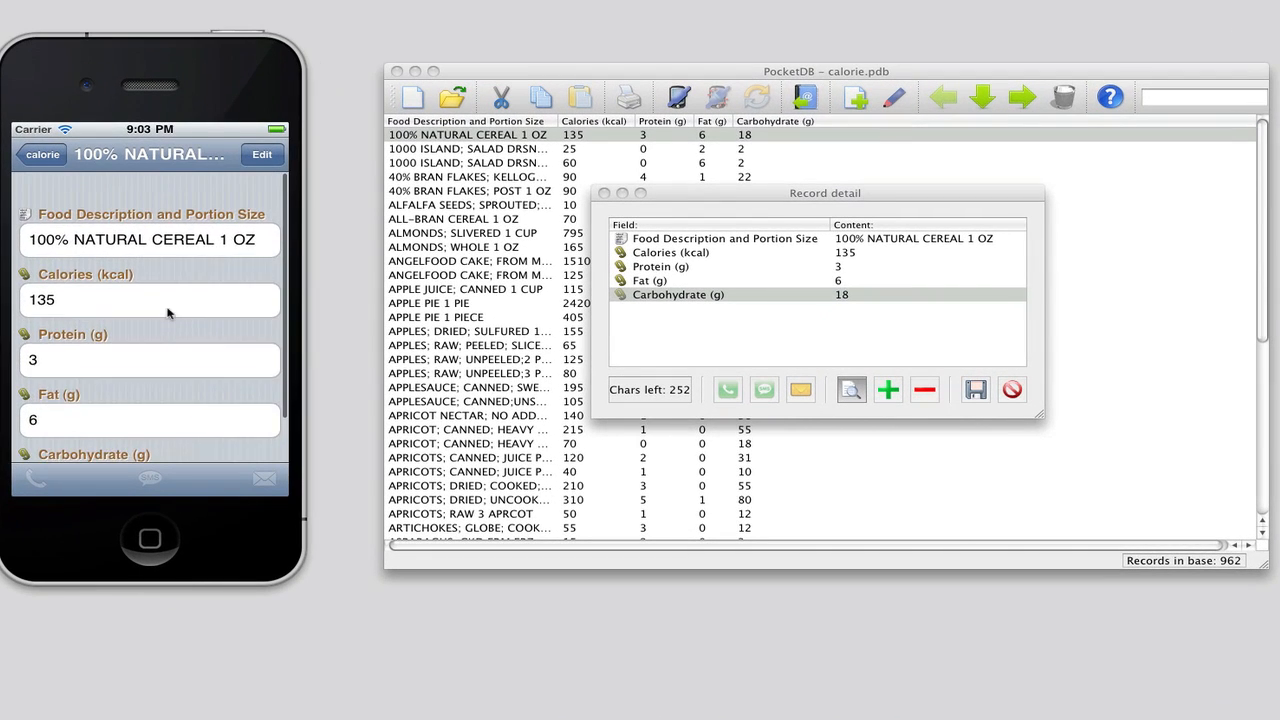
{"action": "left_click", "coordinate": [264, 156]}
{"action": "left_click", "coordinate": [96, 268]}
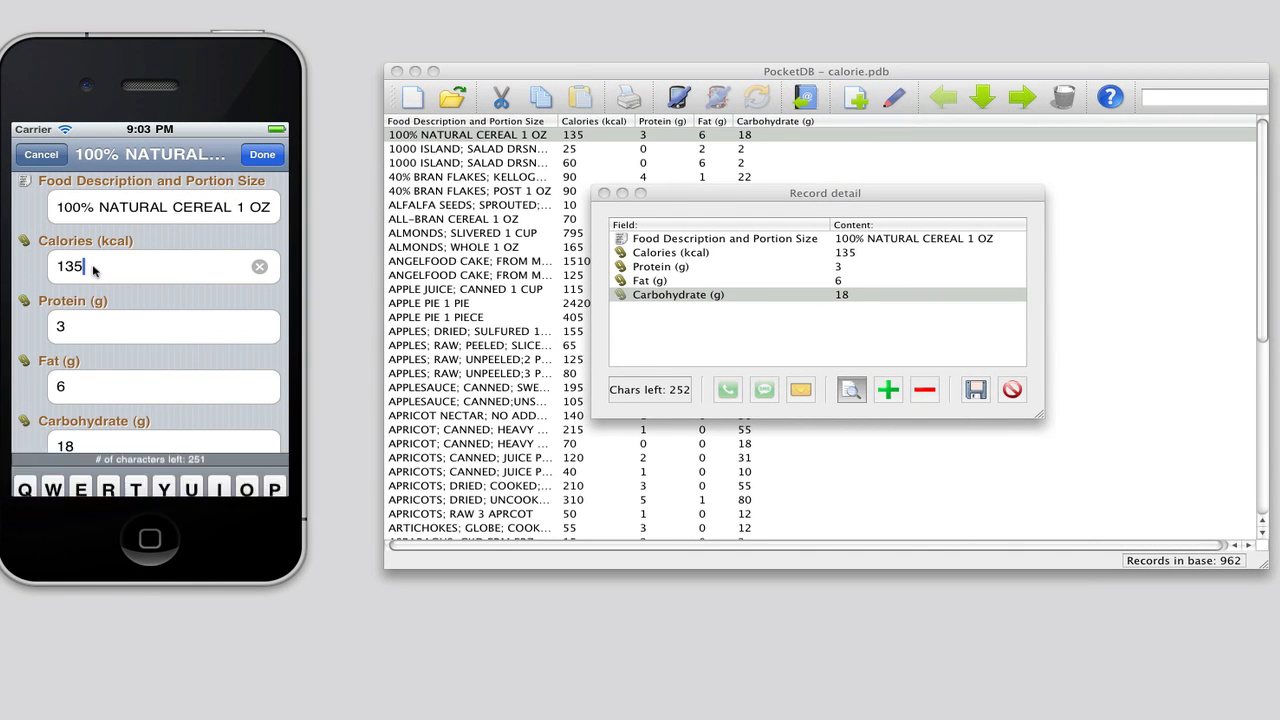
{"action": "key", "text": "BackSpace"}
{"action": "key", "text": "BackSpace"}
{"action": "key", "text": "BackSpace"}
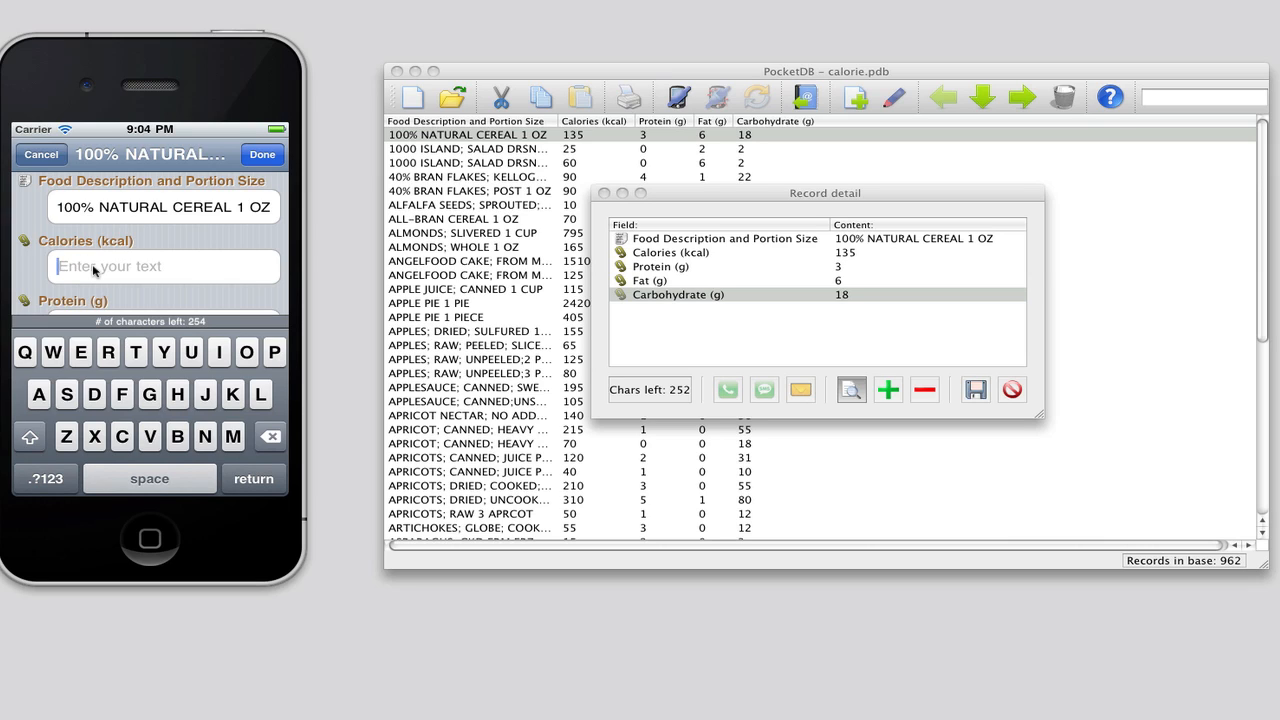
{"action": "type", "text": "140"}
{"action": "left_click", "coordinate": [262, 156]}
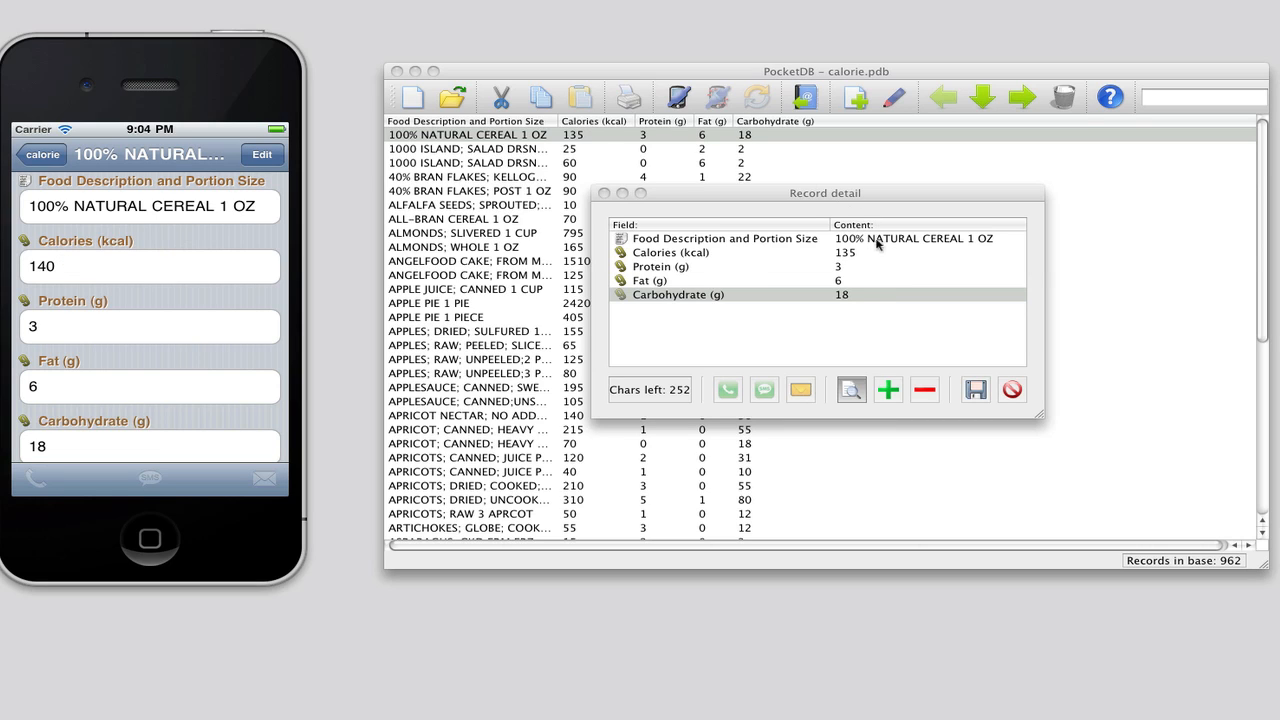
- Clear the Carbohydrate (g) value of the 100% NATURAL CEREAL 1 OZ record in the desktop window and save the record
{"action": "double_click", "coordinate": [855, 295]}
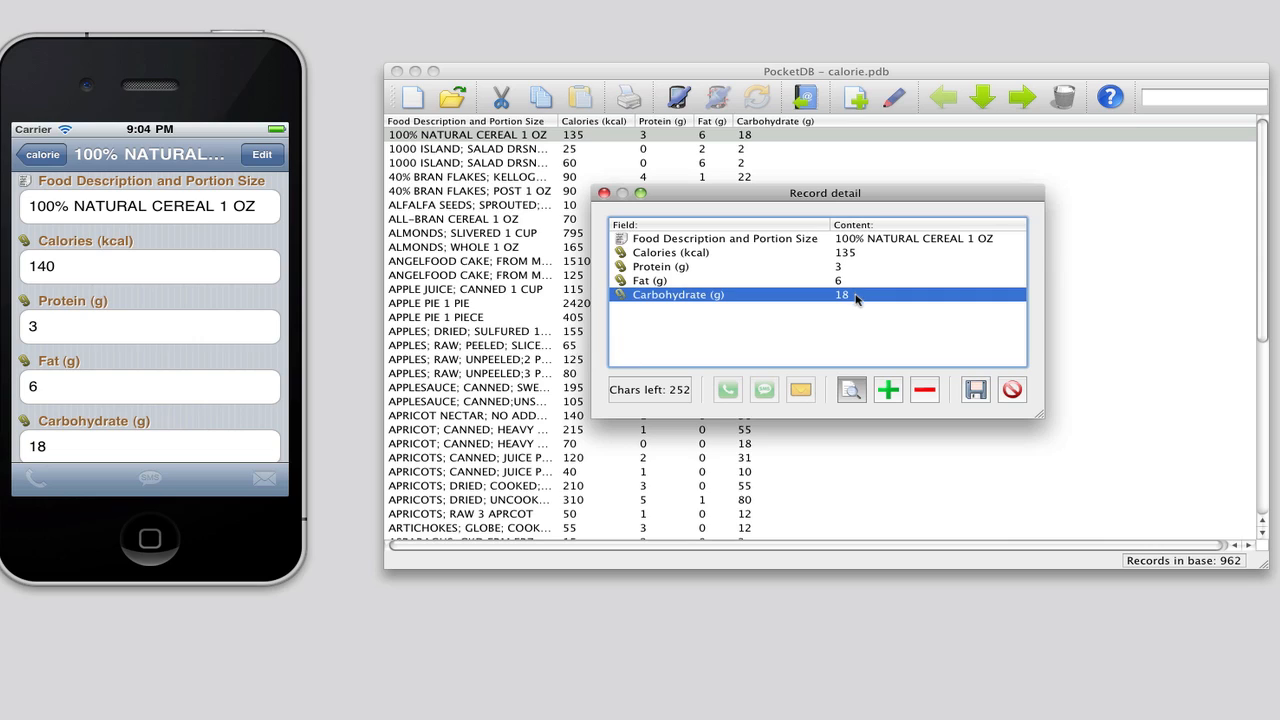
{"action": "key", "text": "BackSpace"}
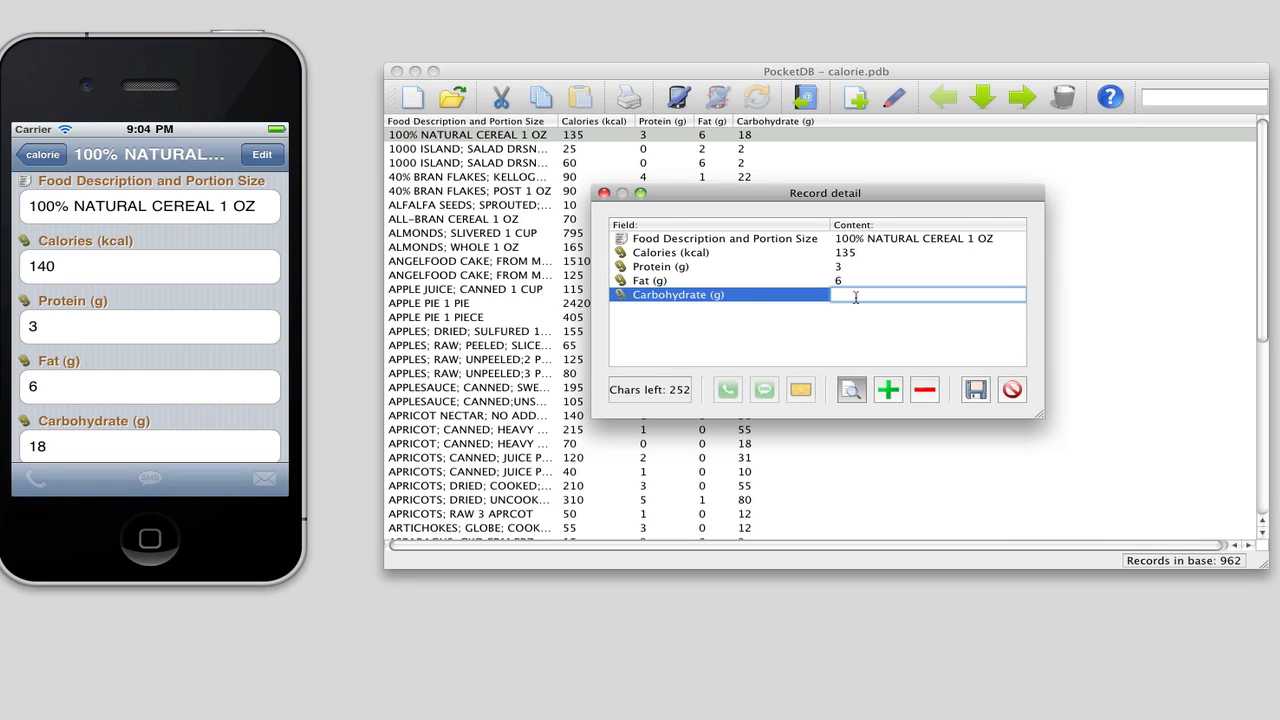
{"action": "key", "text": "Return"}
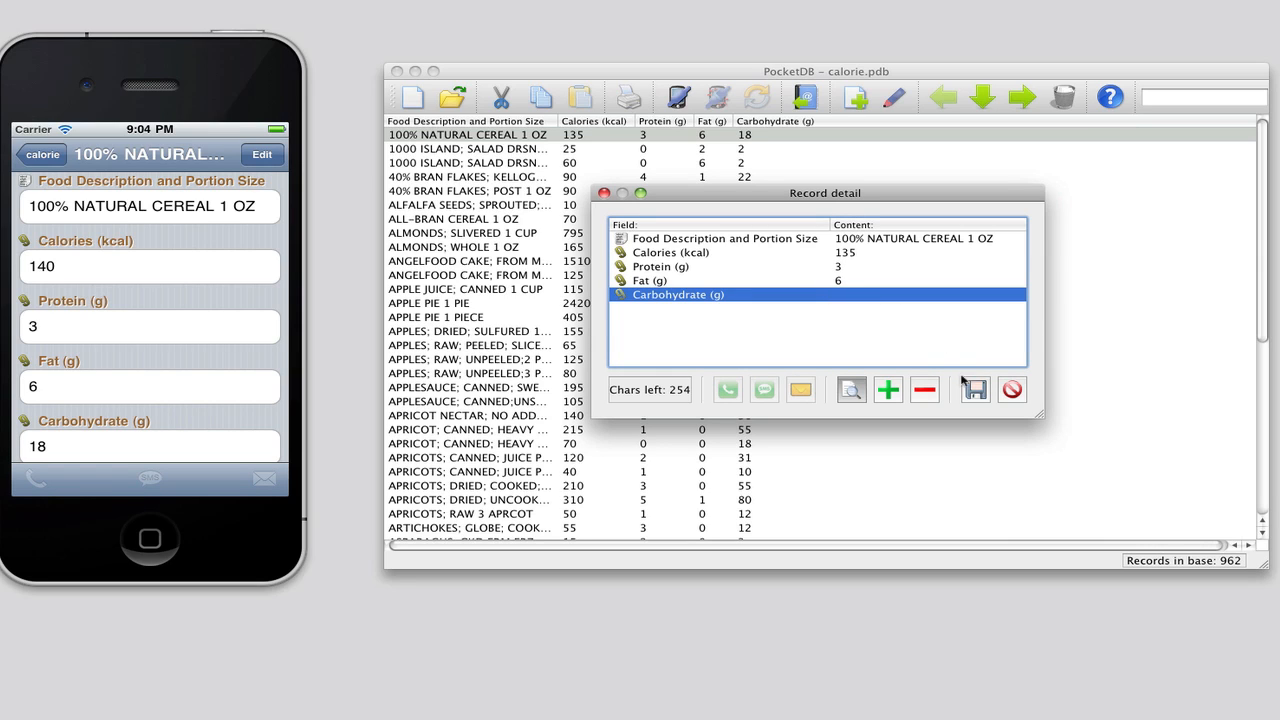
{"action": "left_click", "coordinate": [1011, 389]}
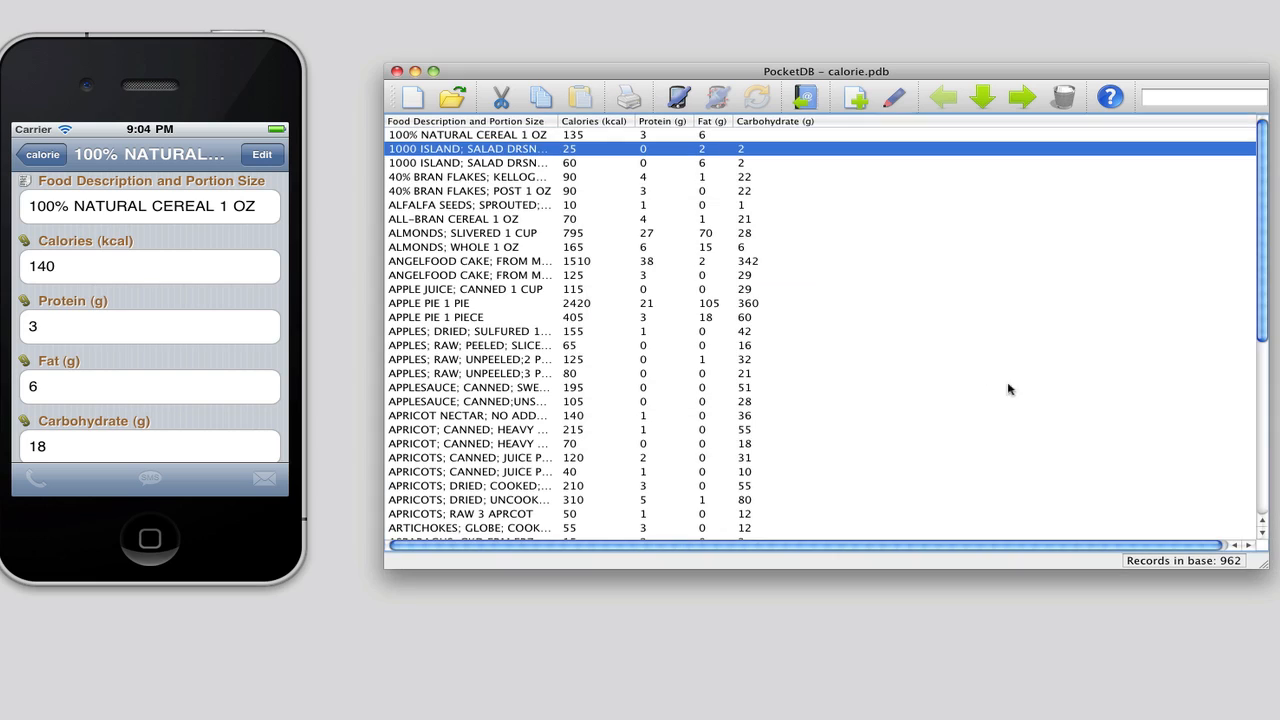
- Reopen the desktop detail of 100% NATURAL CEREAL 1 OZ and toggle the display of empty fields several times, leaving them shown
{"action": "left_click", "coordinate": [501, 136]}
{"action": "left_click", "coordinate": [503, 143]}
{"action": "double_click", "coordinate": [501, 136]}
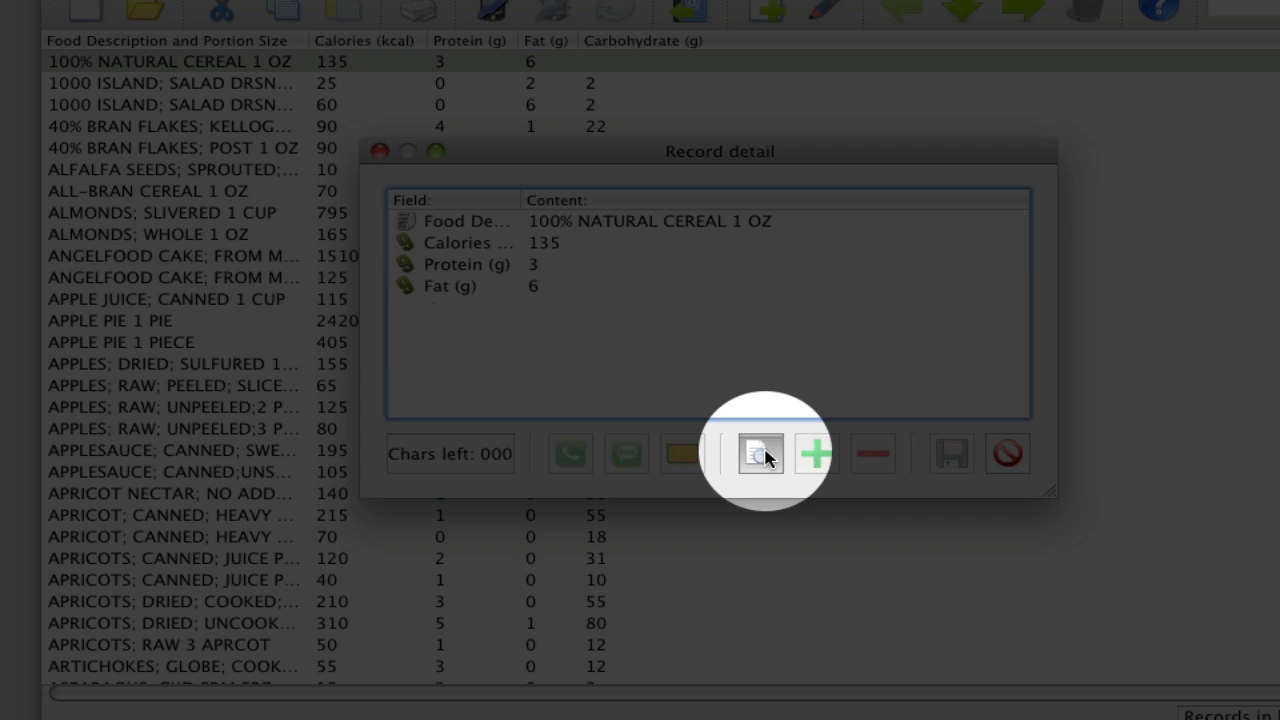
{"action": "left_click", "coordinate": [762, 454]}
{"action": "left_click_drag", "start_coordinate": [521, 199], "coordinate": [723, 199]}
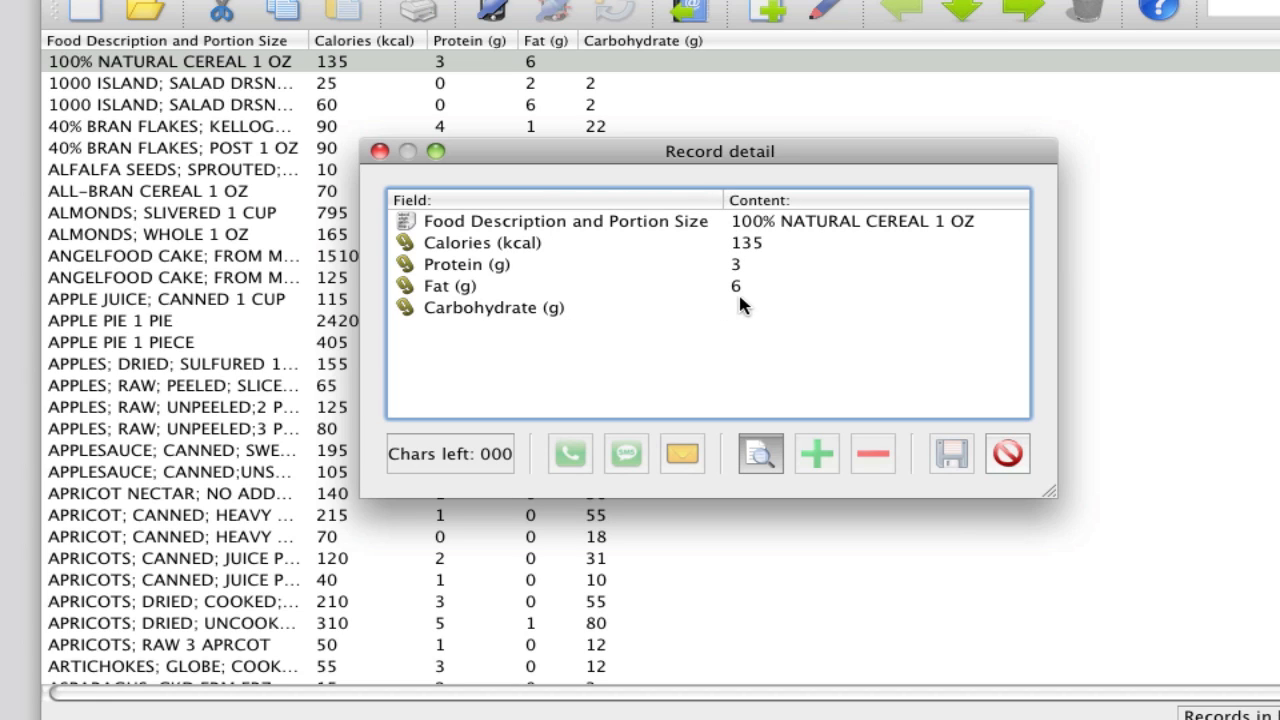
{"action": "left_click", "coordinate": [760, 455]}
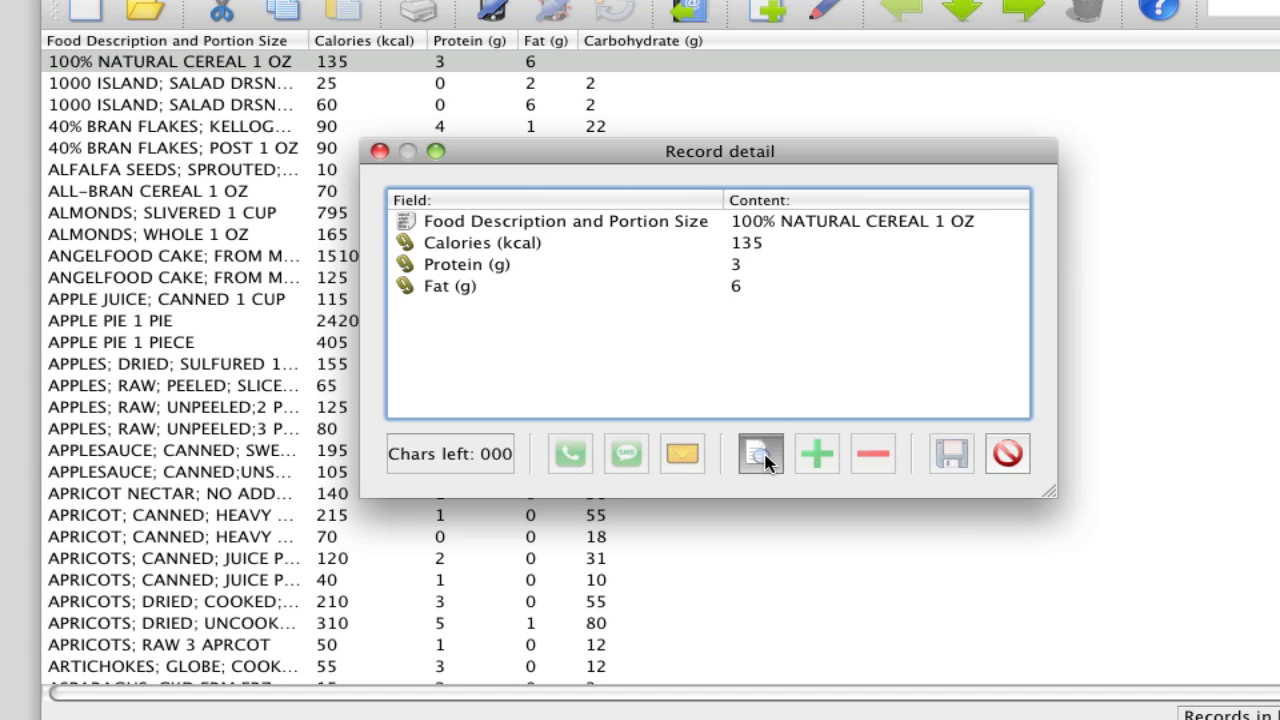
{"action": "left_click", "coordinate": [762, 456]}
{"action": "left_click", "coordinate": [762, 456]}
{"action": "left_click", "coordinate": [762, 456]}
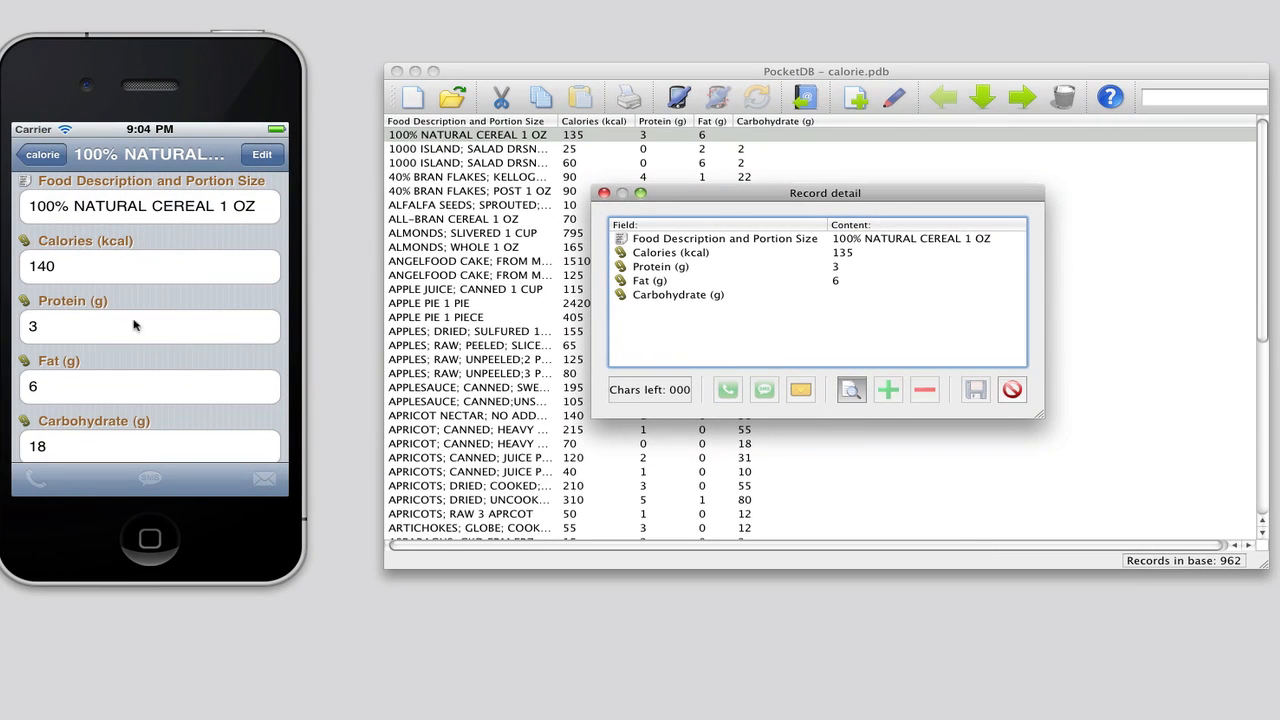
- Clear the Protein (g) value of the 100% NATURAL CEREAL 1 OZ record on the iPhone and save
{"action": "left_click", "coordinate": [107, 332]}
{"action": "left_click", "coordinate": [264, 157]}
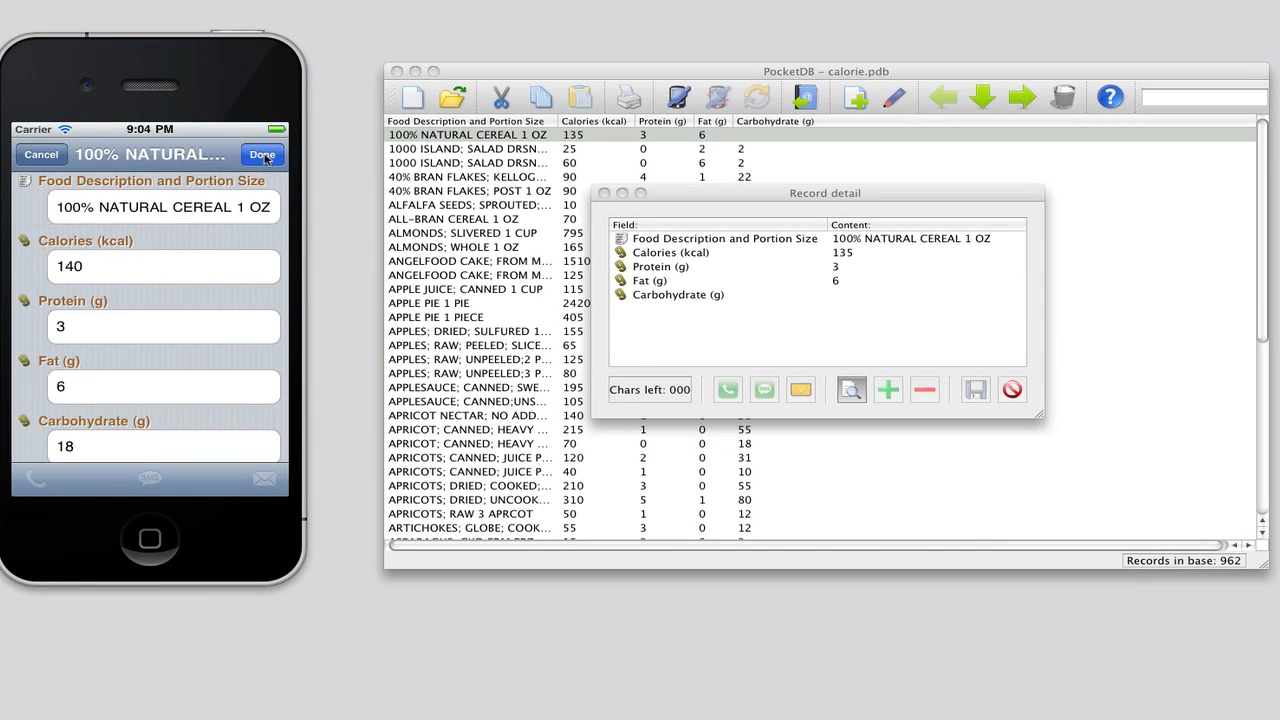
{"action": "left_click", "coordinate": [100, 328]}
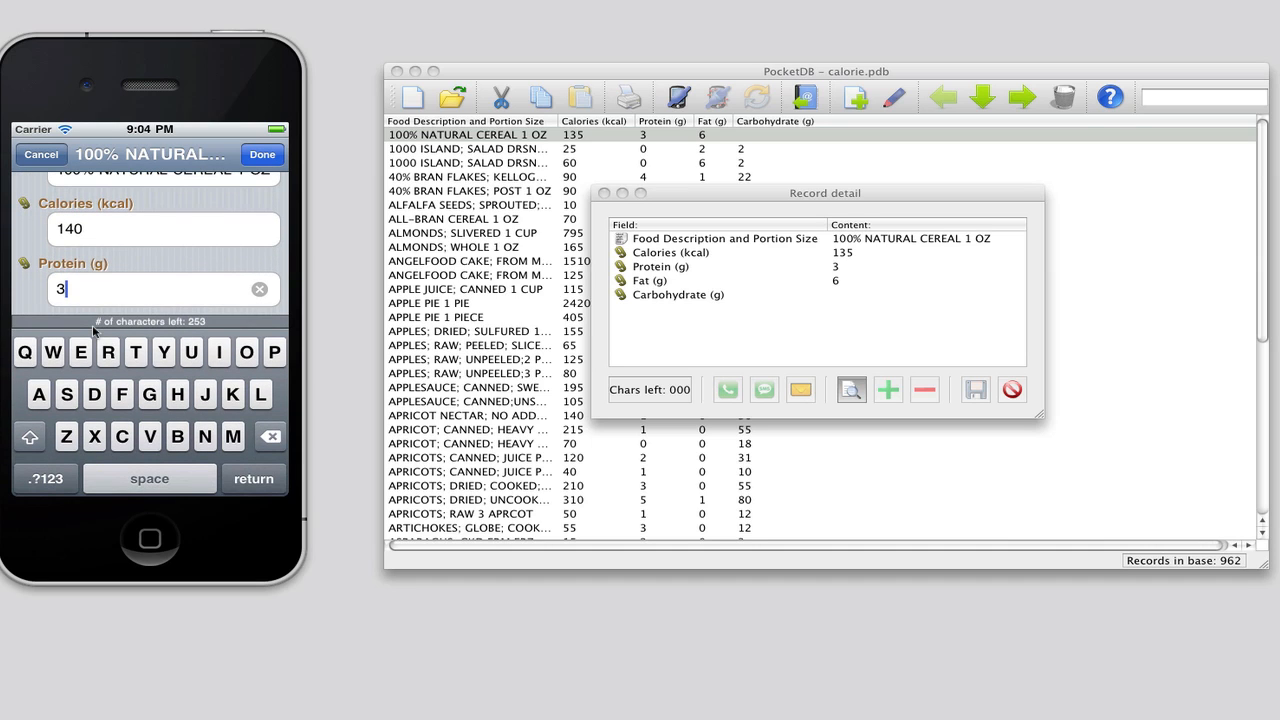
{"action": "key", "text": "BackSpace"}
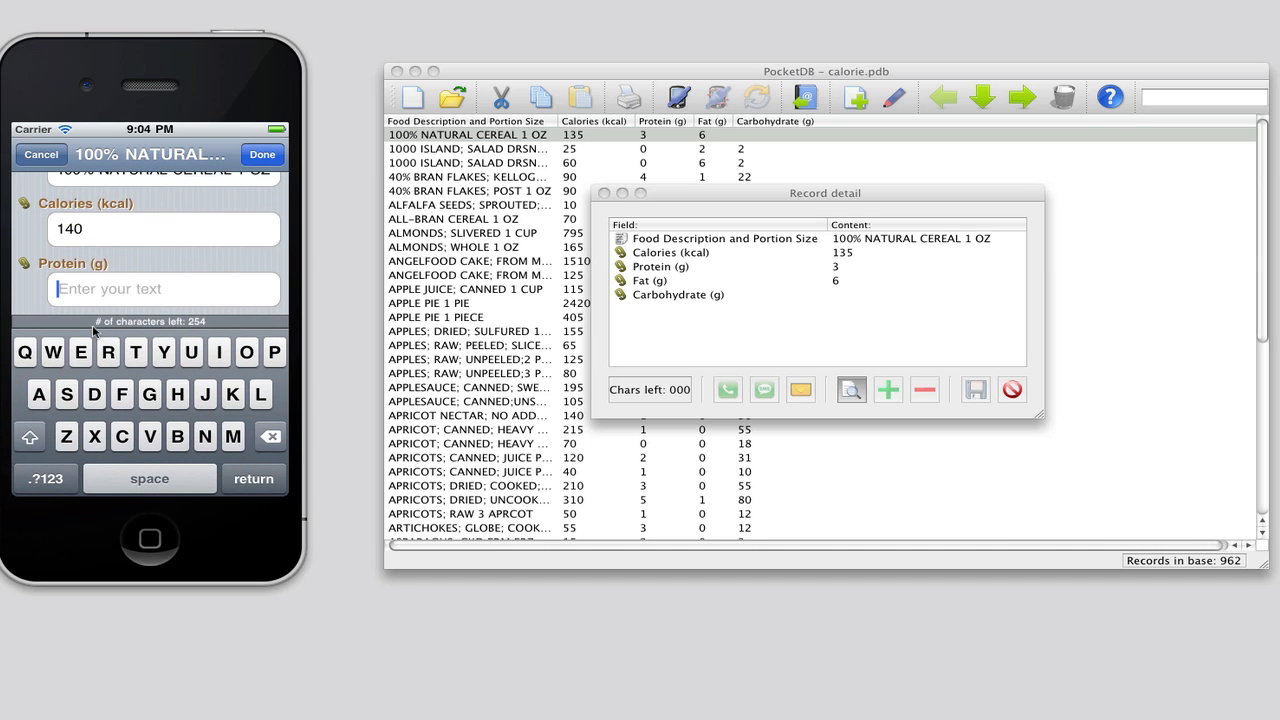
{"action": "left_click", "coordinate": [264, 156]}
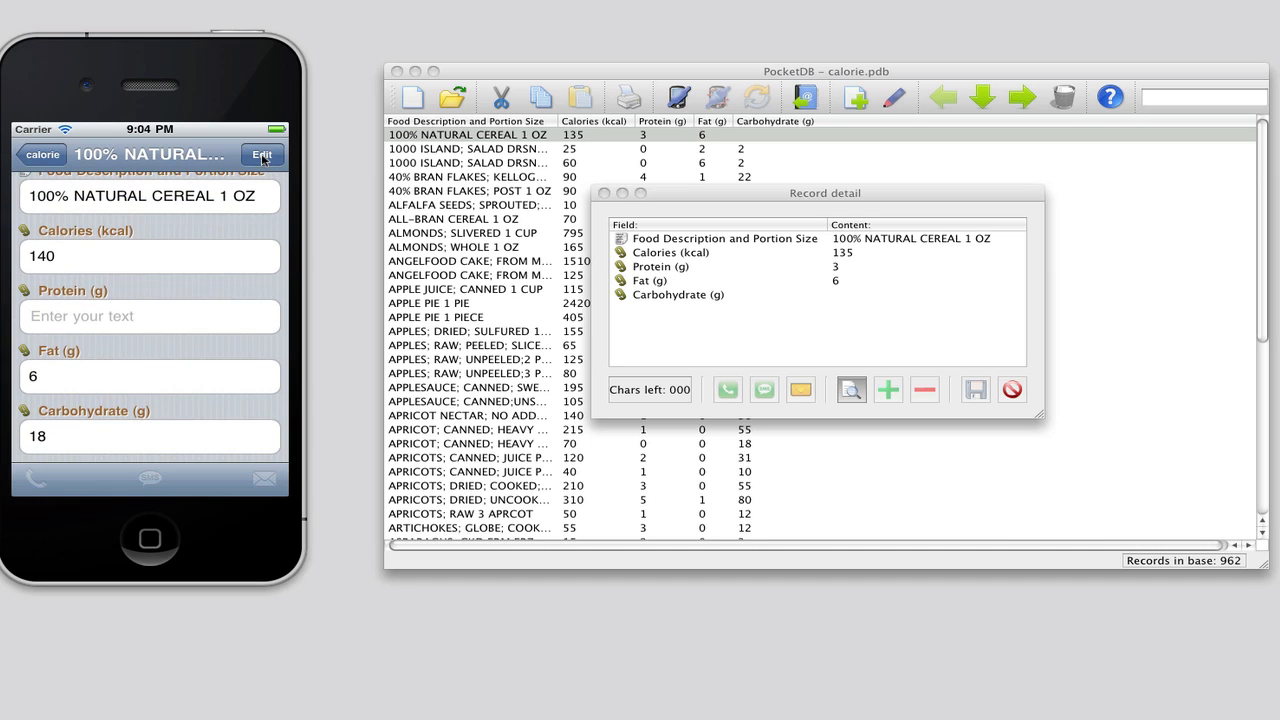
- Reopen the 100% NATURAL CEREAL 1 OZ record on the iPhone, set Protein (g) to 3 and save
{"action": "left_click", "coordinate": [44, 157]}
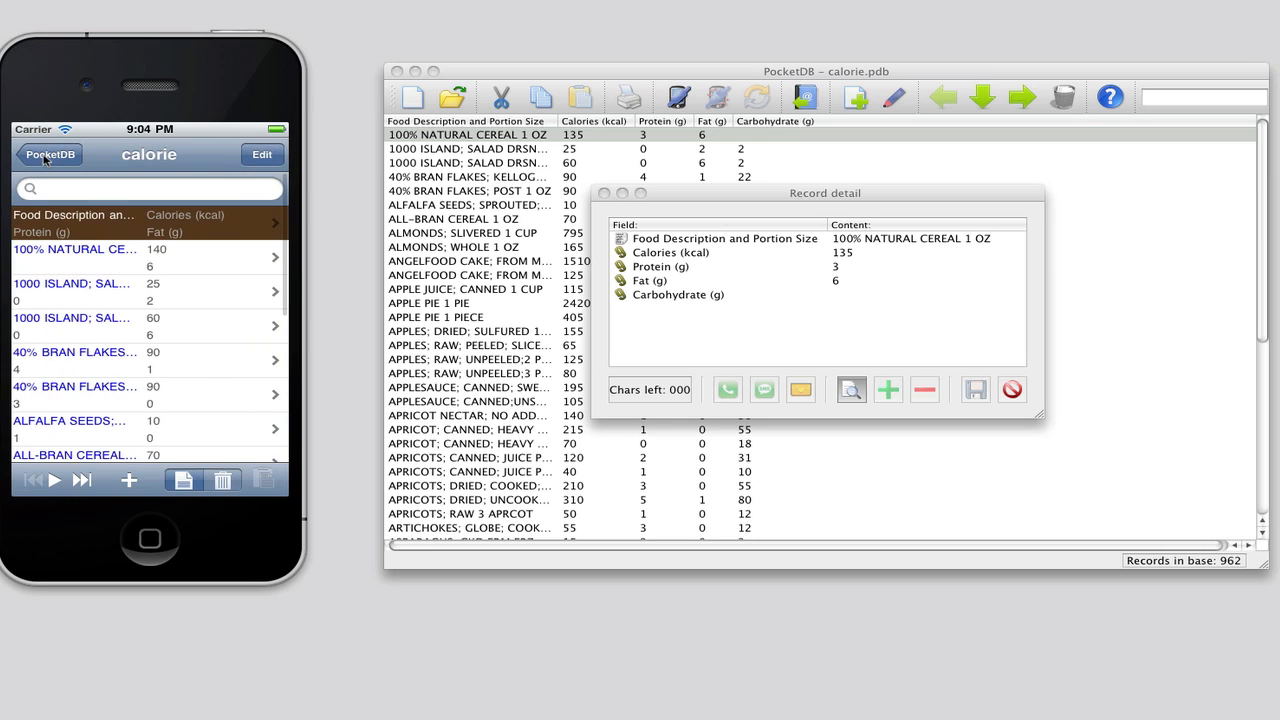
{"action": "left_click", "coordinate": [102, 258]}
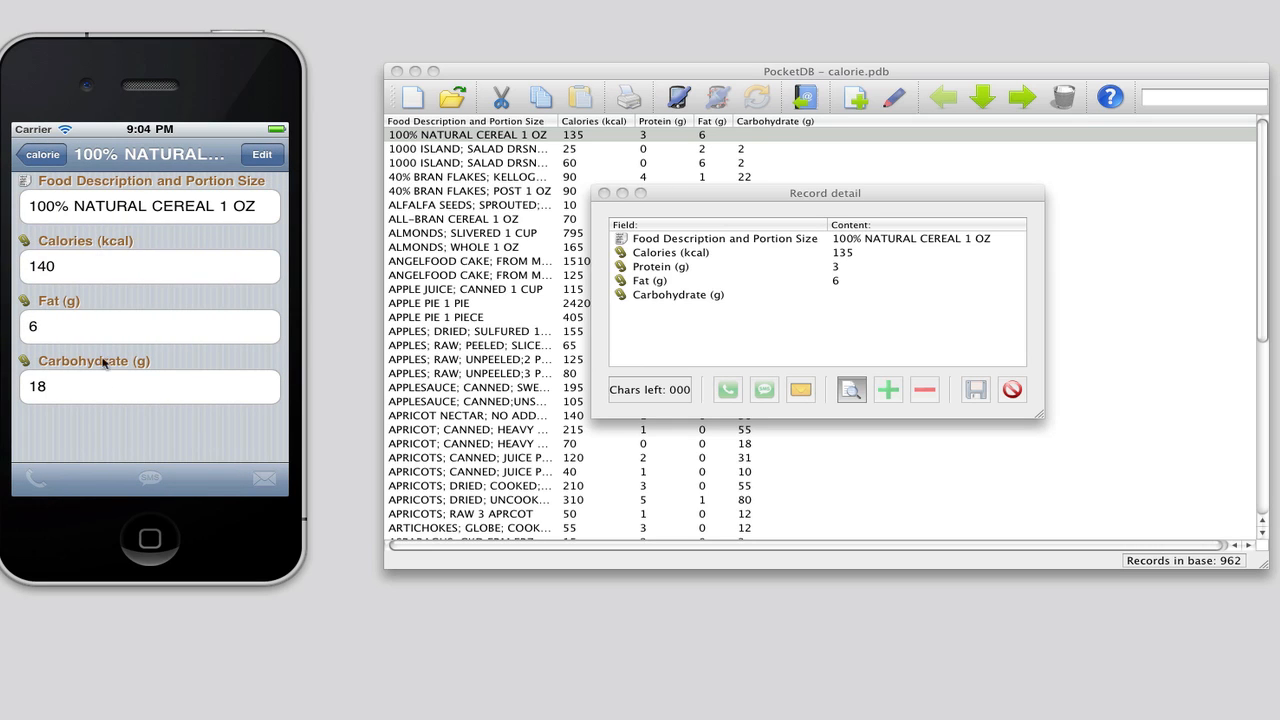
{"action": "left_click", "coordinate": [266, 160]}
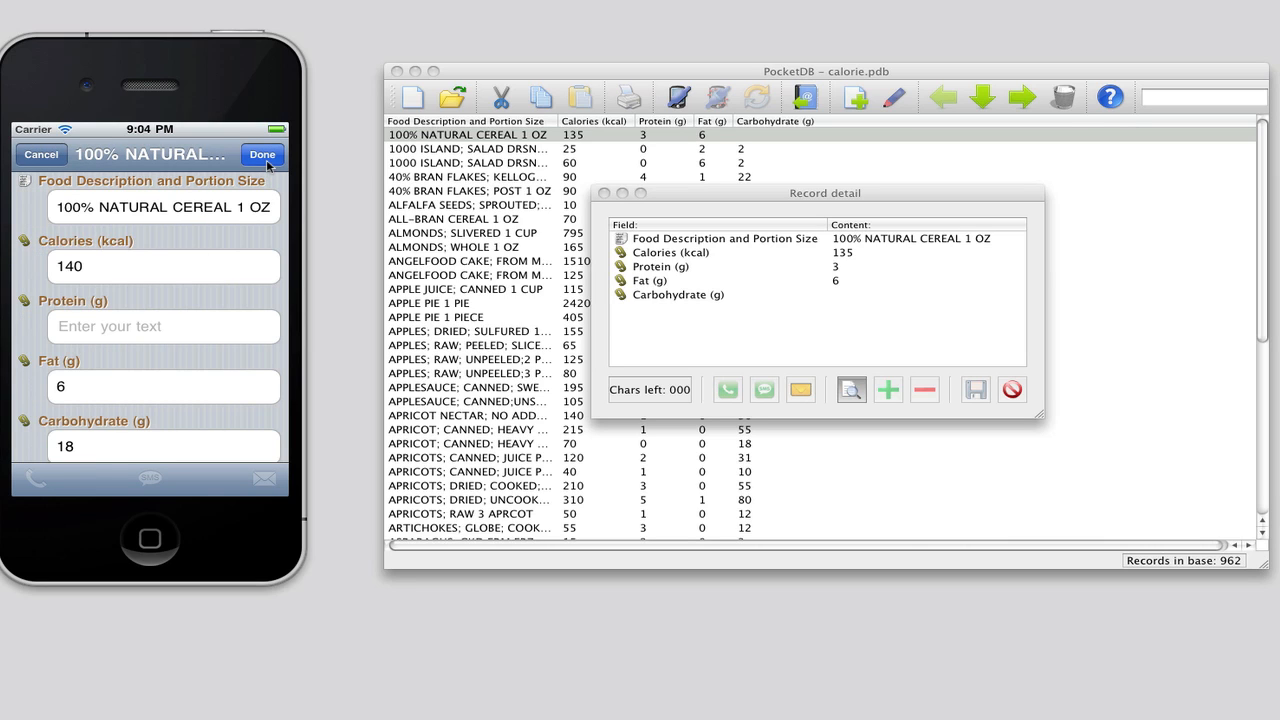
{"action": "left_click", "coordinate": [116, 334]}
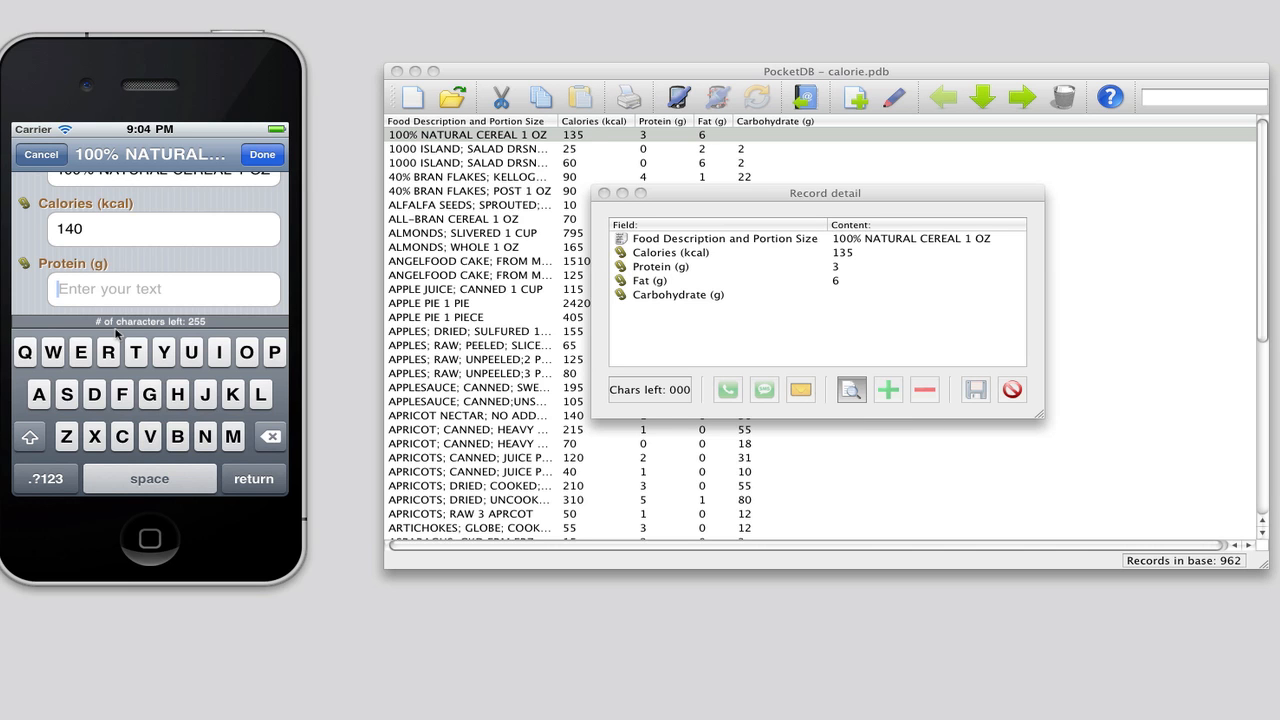
{"action": "type", "text": "3"}
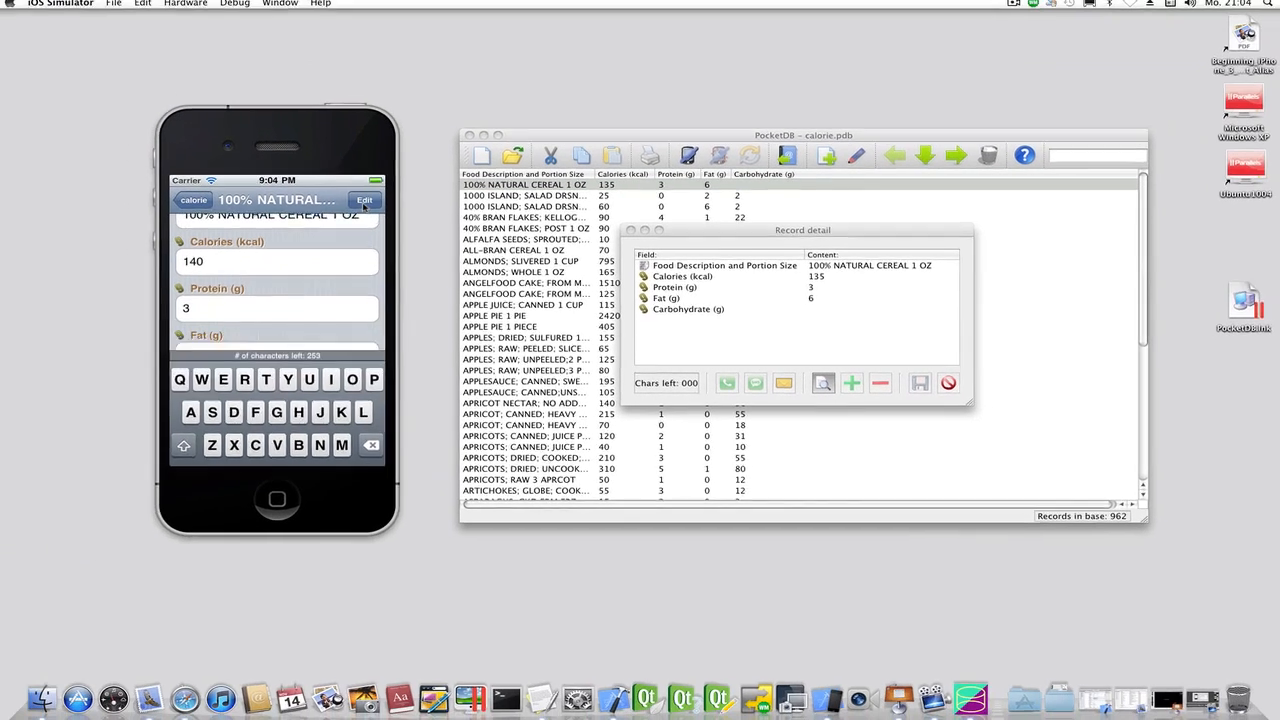
{"action": "left_click", "coordinate": [262, 154]}
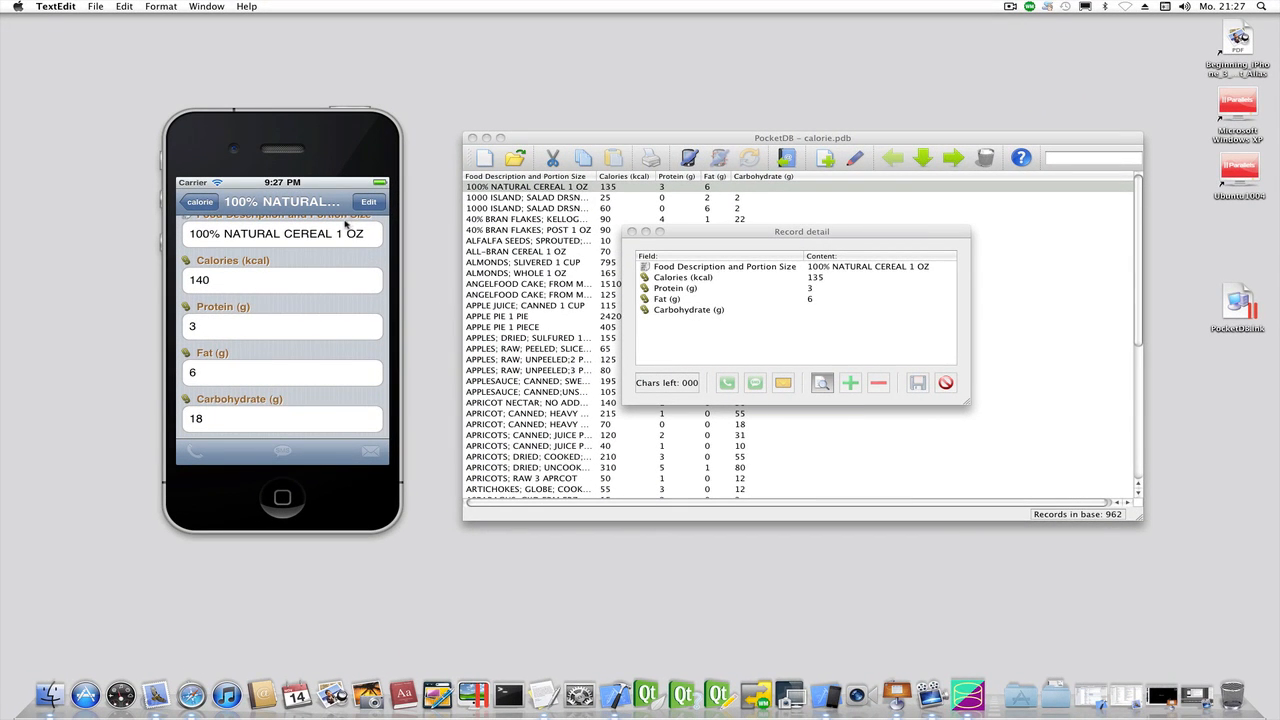
- Set the iPhone record's Calories (kcal) to two separate lines, 140 (wet) and 150 (dry), and save the record
{"action": "scroll", "coordinate": [342, 223], "scroll_direction": "up", "scroll_amount": 2}
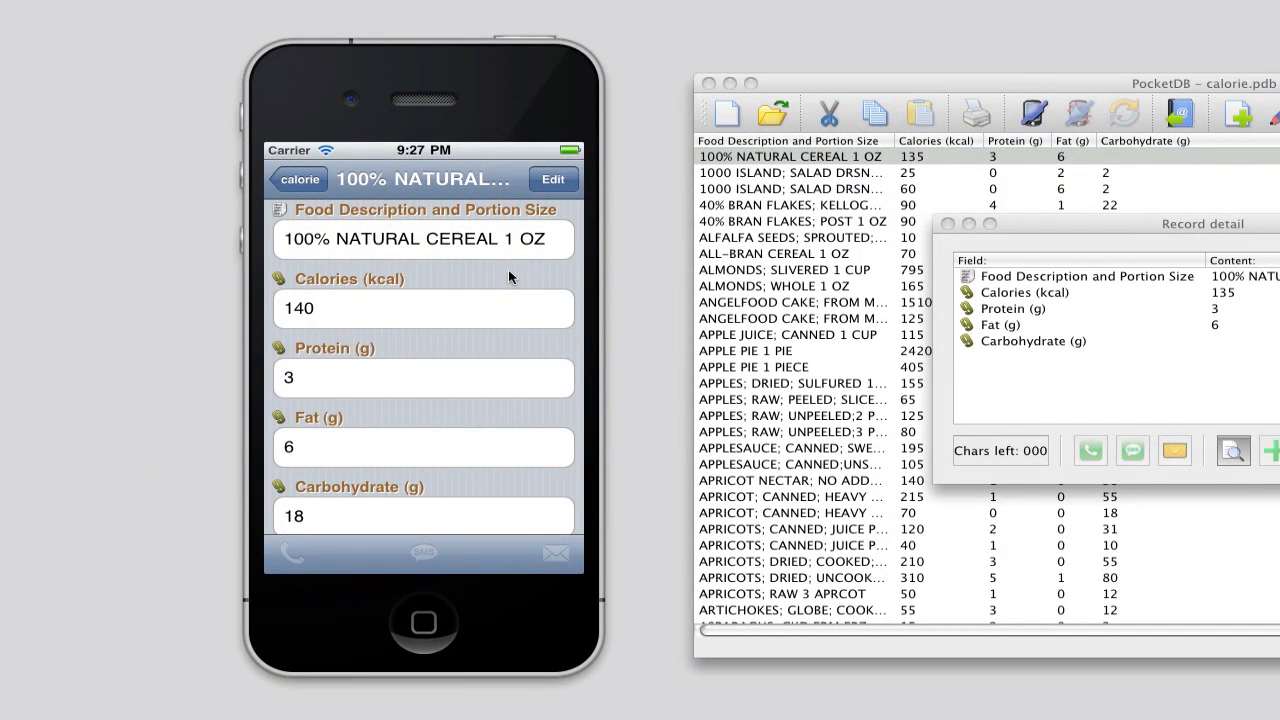
{"action": "left_click", "coordinate": [331, 312]}
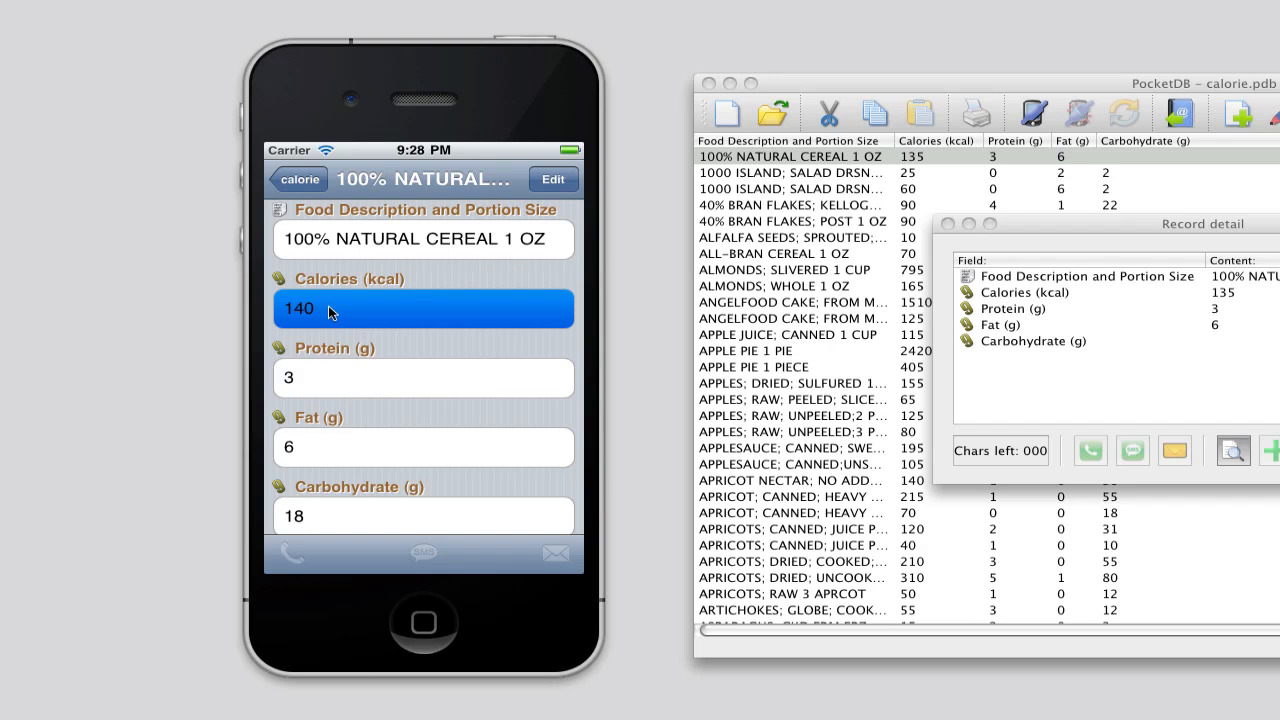
{"action": "left_click", "coordinate": [553, 180]}
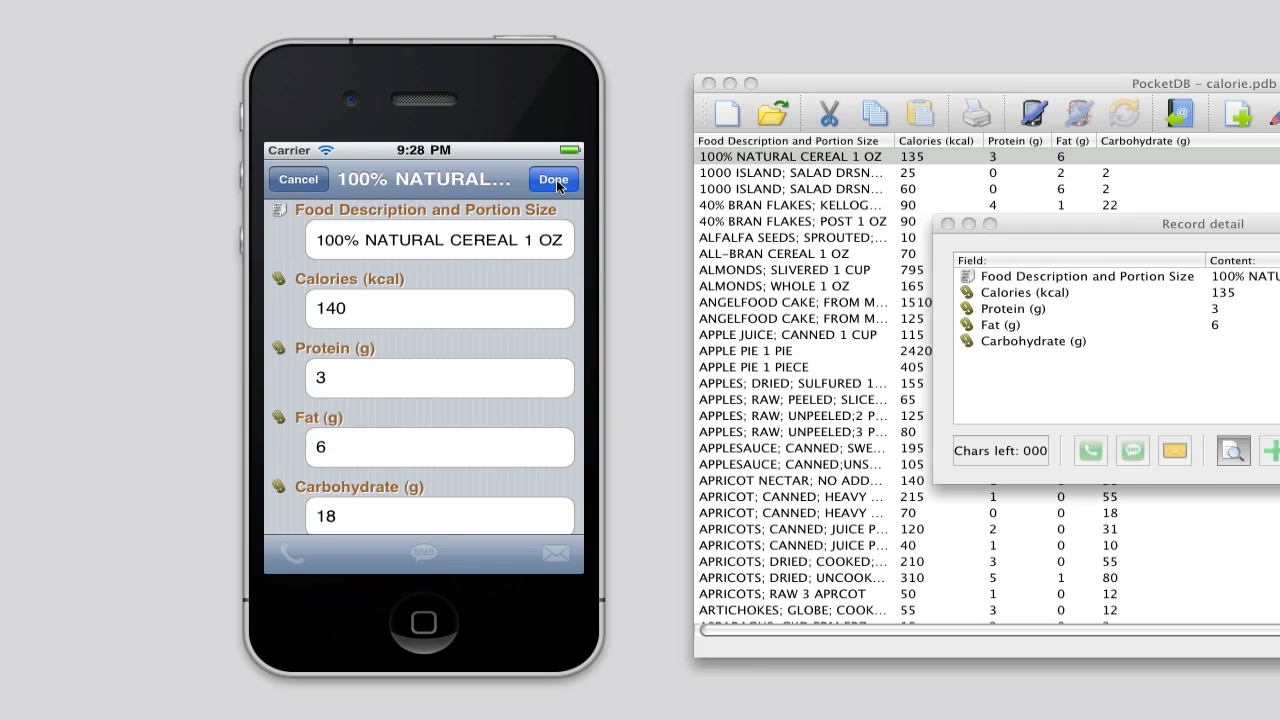
{"action": "left_click", "coordinate": [373, 316]}
{"action": "type", "text": "(wet"}
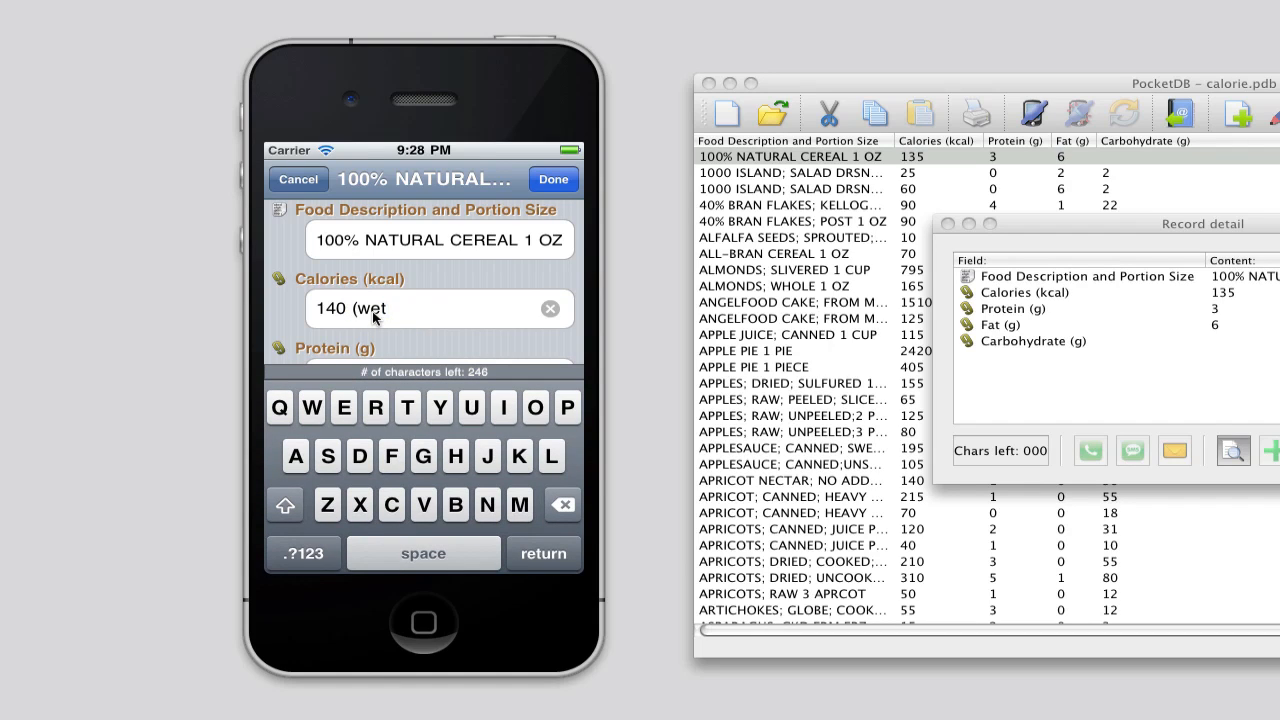
{"action": "type", "text": ")"}
{"action": "key", "text": "Return"}
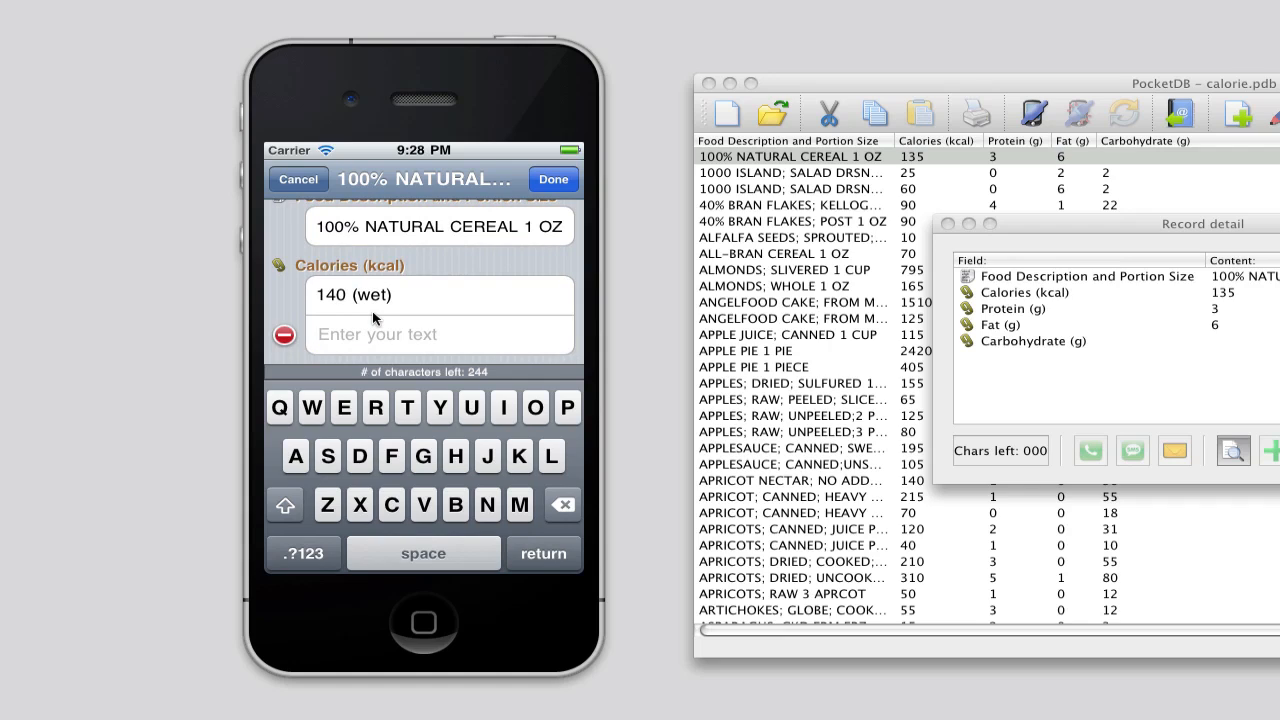
{"action": "type", "text": "150 ("}
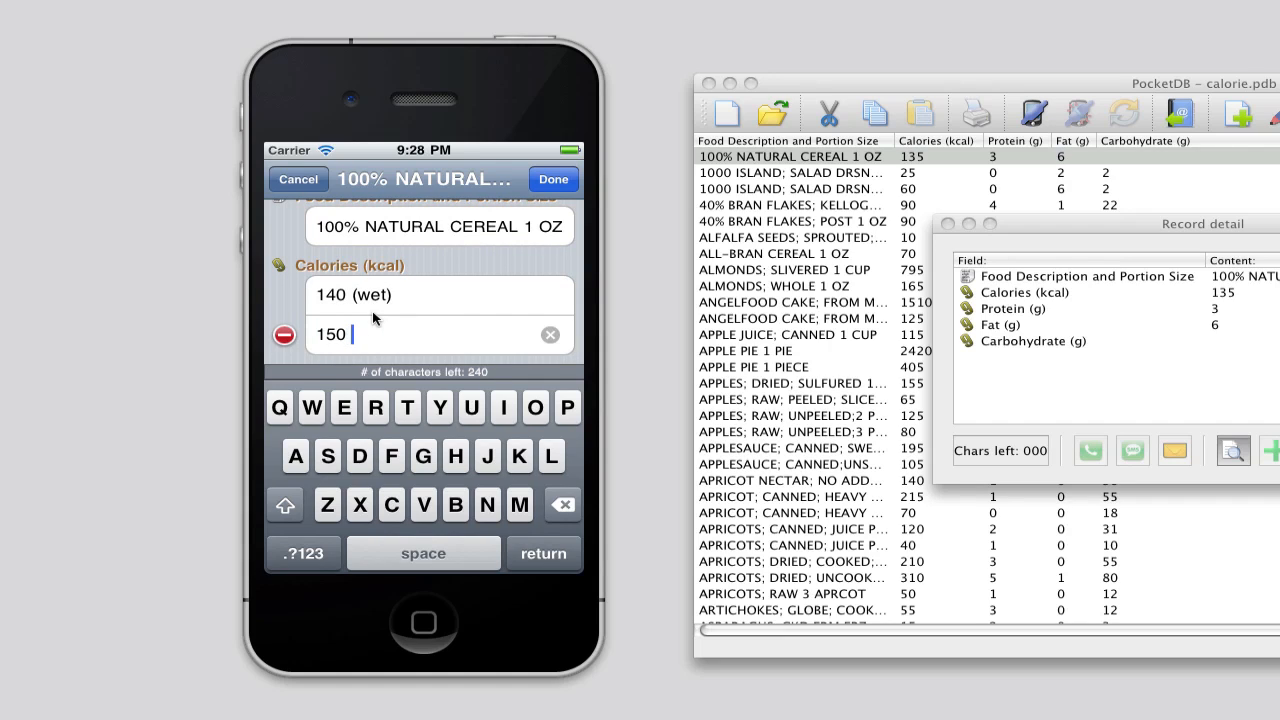
{"action": "type", "text": "dry)"}
{"action": "left_click", "coordinate": [549, 184]}
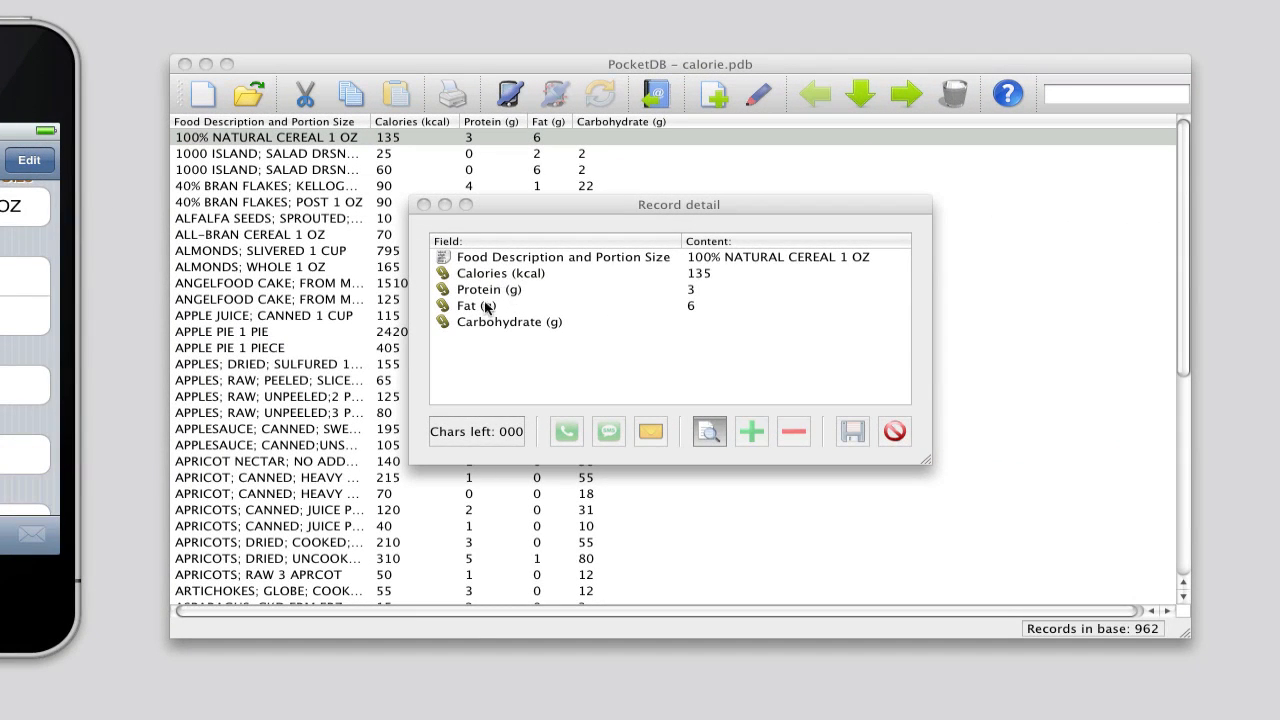
- Add an extra line with the value 20 under Fat (g) in the desktop record detail and remove it
{"action": "left_click", "coordinate": [480, 305]}
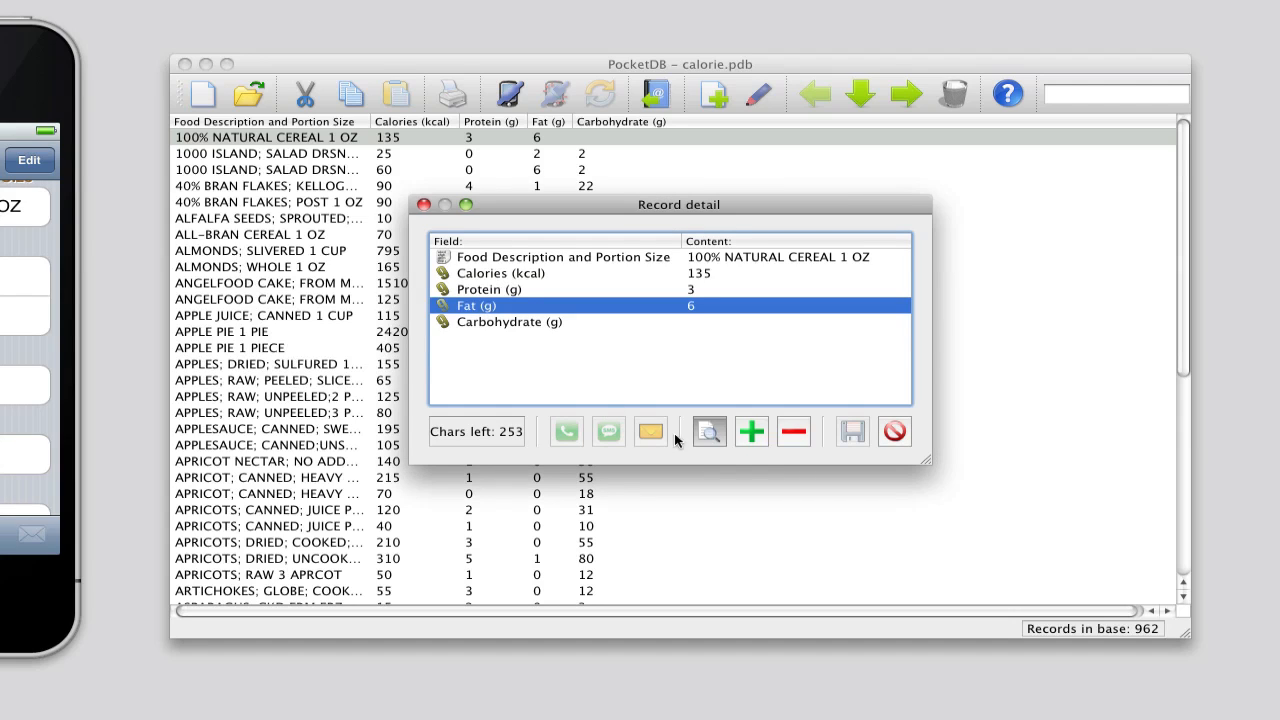
{"action": "left_click", "coordinate": [756, 437]}
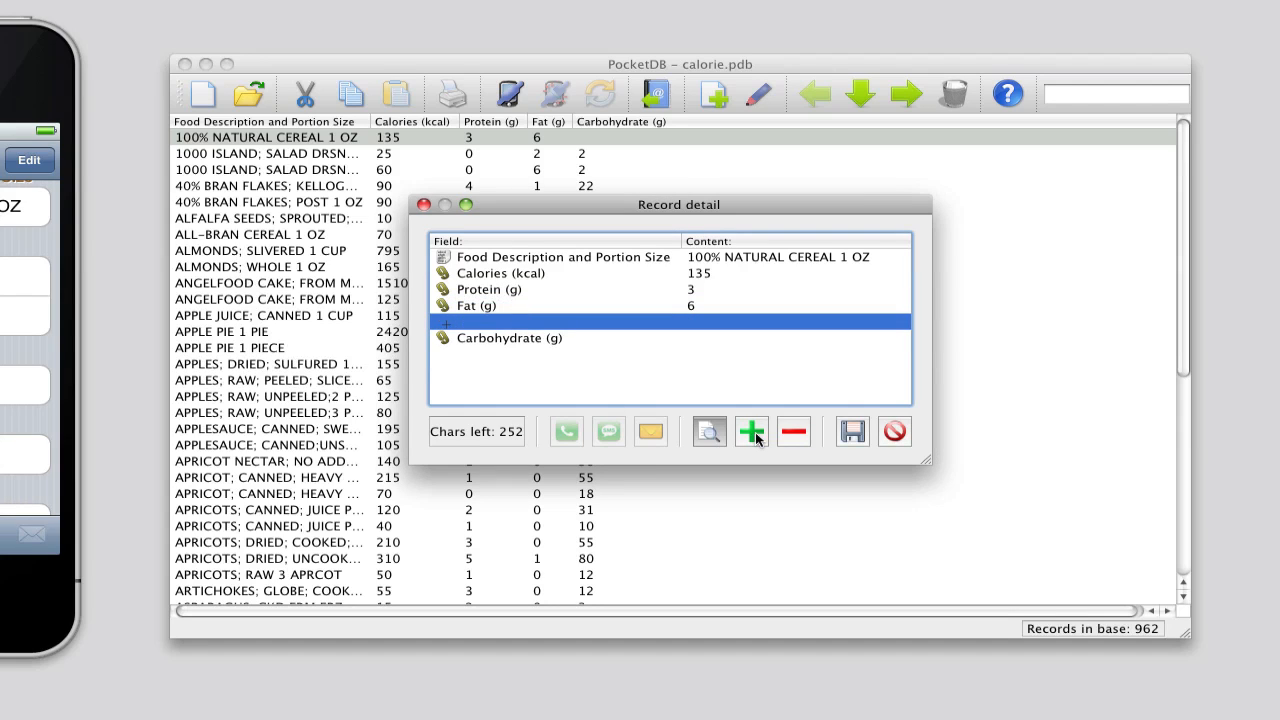
{"action": "double_click", "coordinate": [701, 322]}
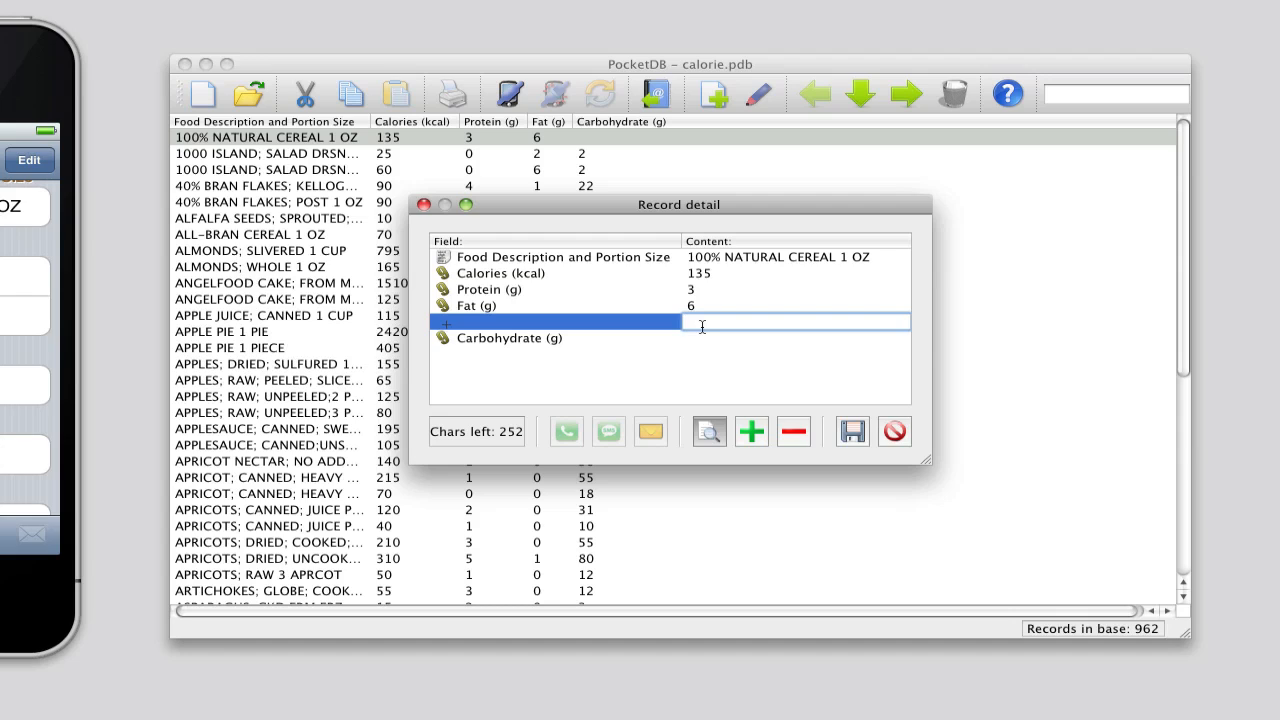
{"action": "type", "text": "20"}
{"action": "key", "text": "Return"}
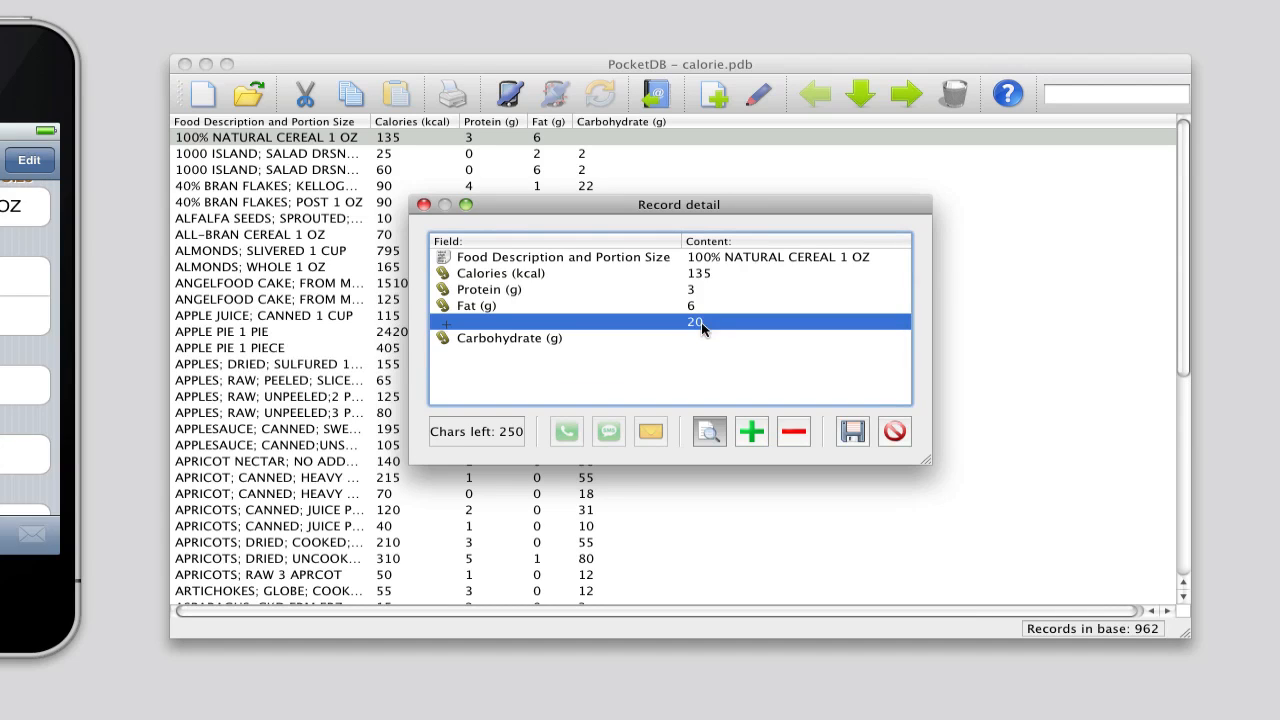
{"action": "left_click", "coordinate": [797, 433]}
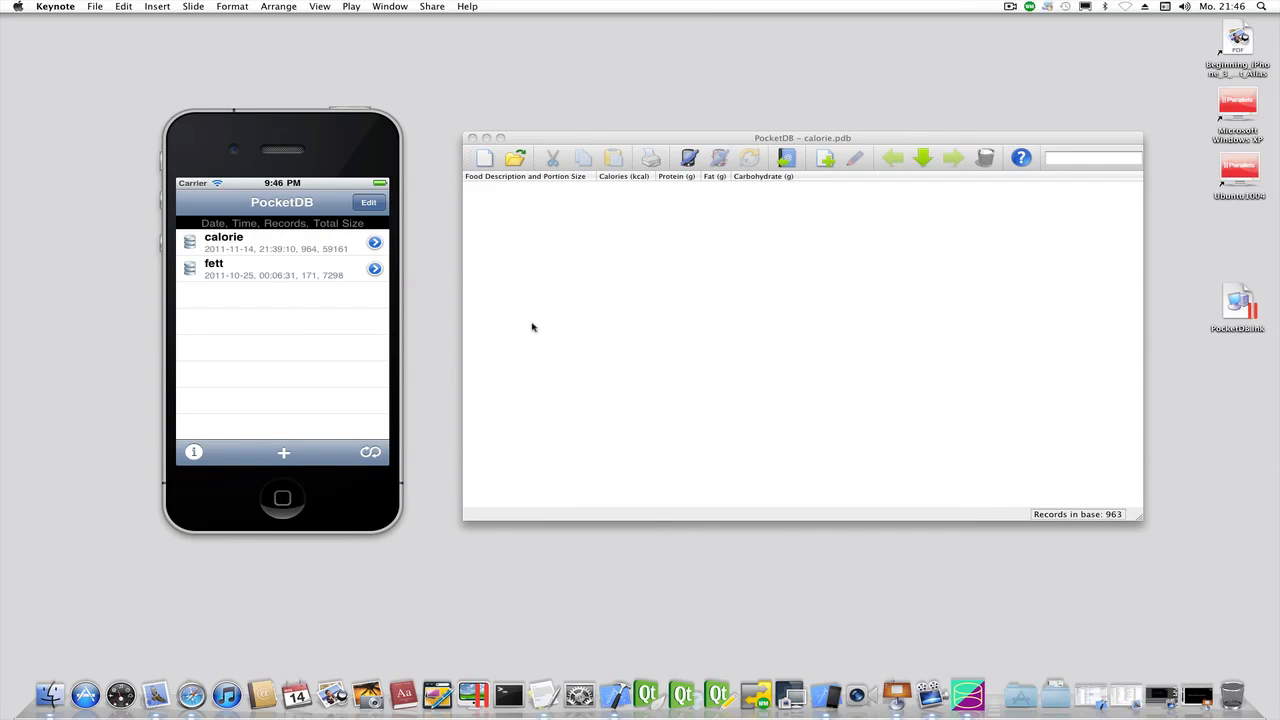
- Open the calorie database on the iPhone and list its records there and in the desktop window
{"action": "left_click", "coordinate": [222, 240]}
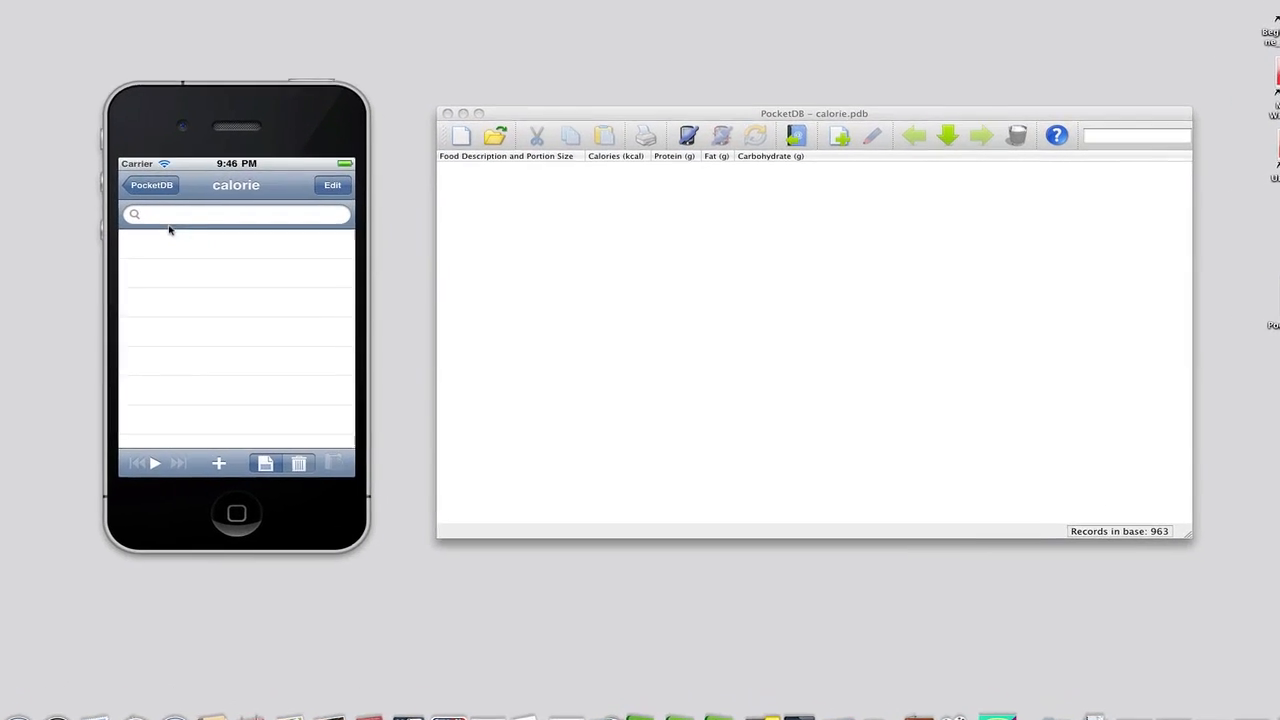
{"action": "left_click", "coordinate": [154, 463]}
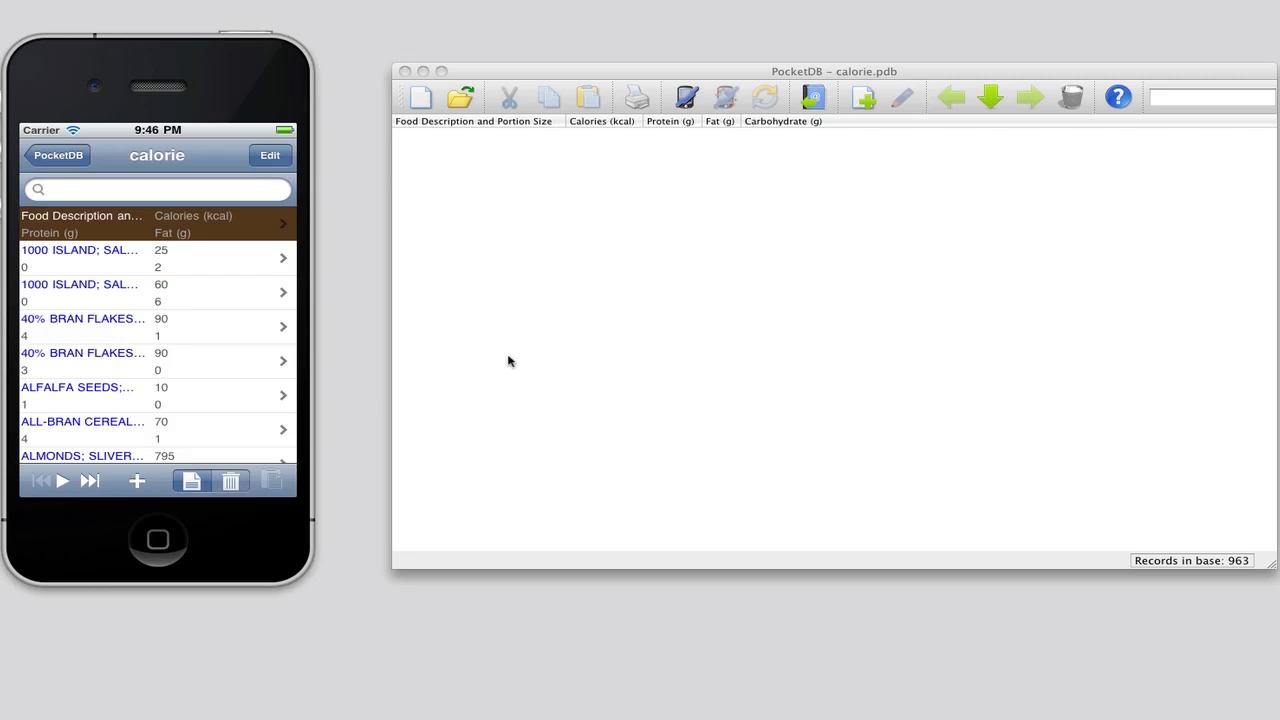
{"action": "left_click", "coordinate": [989, 98]}
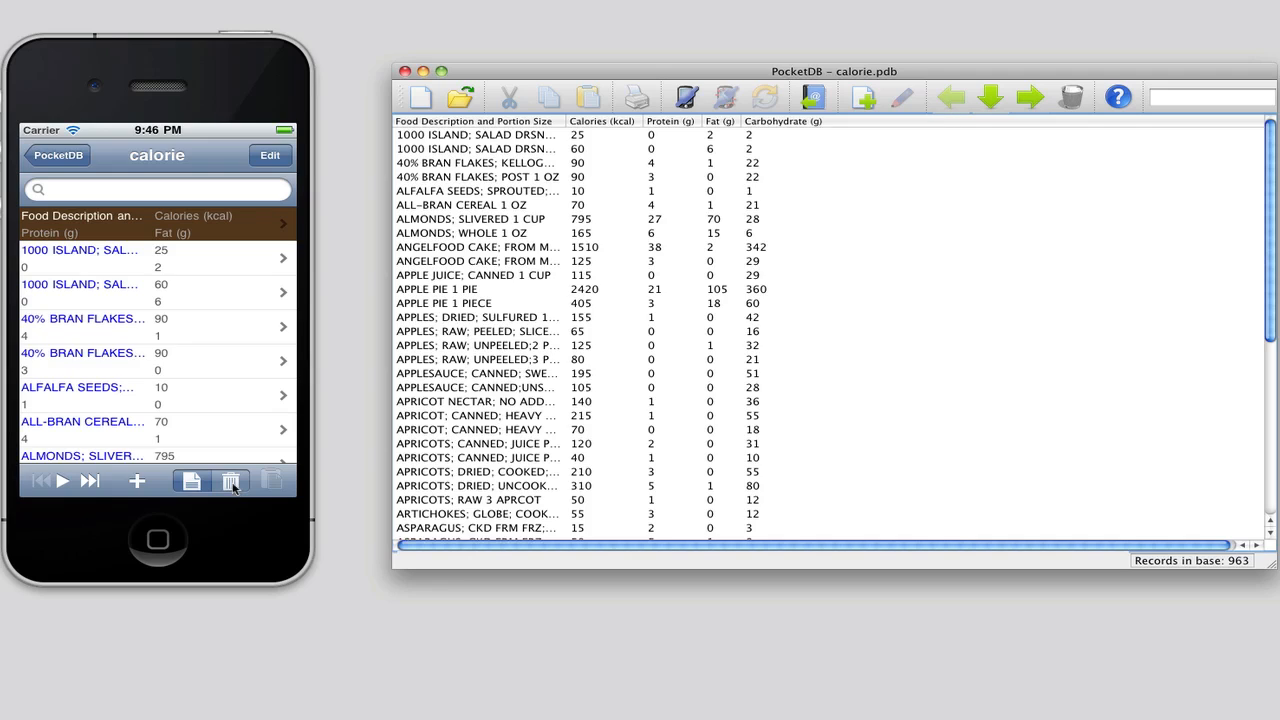
- List the deleted calorie records on the iPhone and view the detail of the 135 kcal 100% NATURAL CEREAL record
{"action": "left_click", "coordinate": [231, 484]}
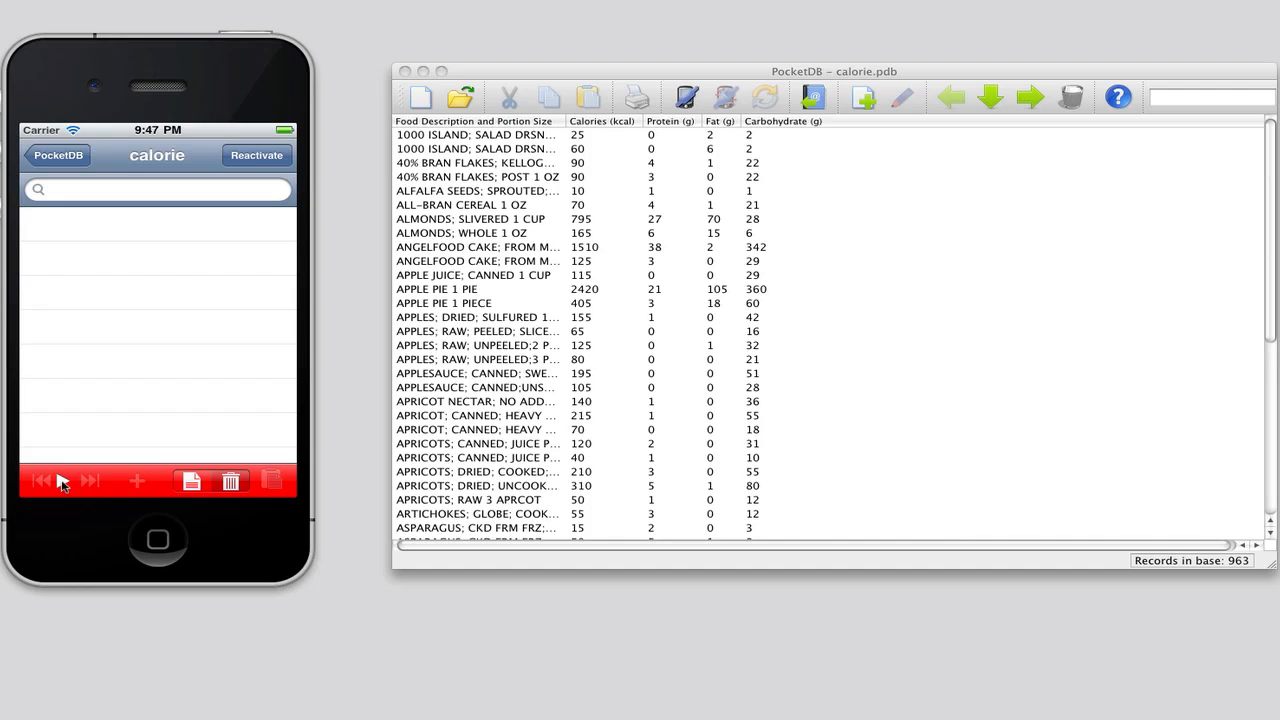
{"action": "left_click", "coordinate": [61, 482]}
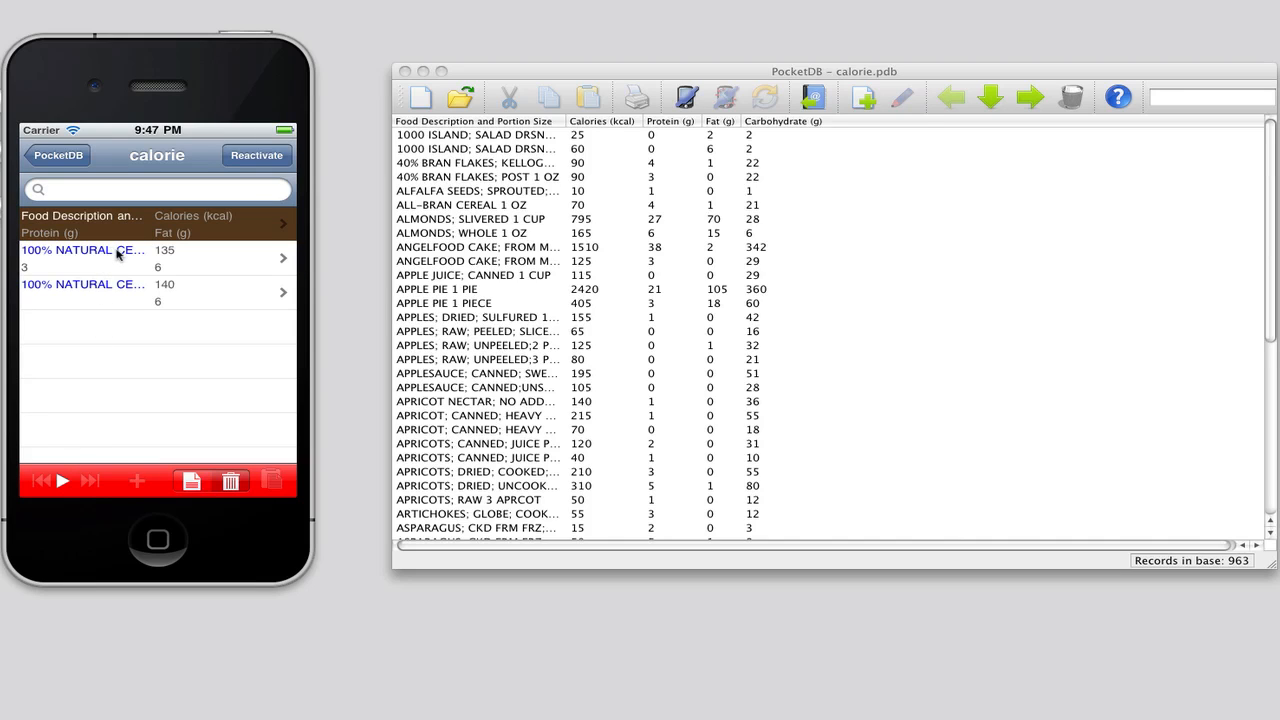
{"action": "left_click", "coordinate": [117, 254]}
{"action": "left_click", "coordinate": [50, 155]}
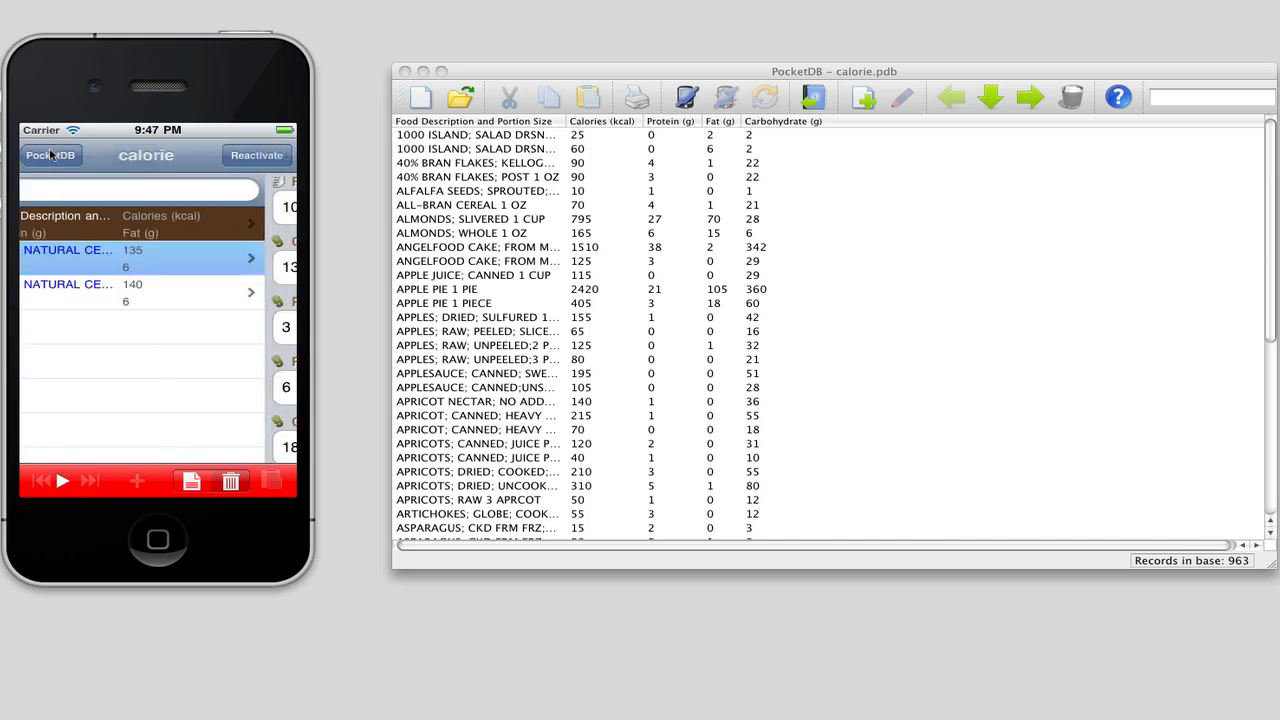
- Reactivate the deleted 135 kcal 100% NATURAL CEREAL record on the iPhone
{"action": "left_click", "coordinate": [264, 156]}
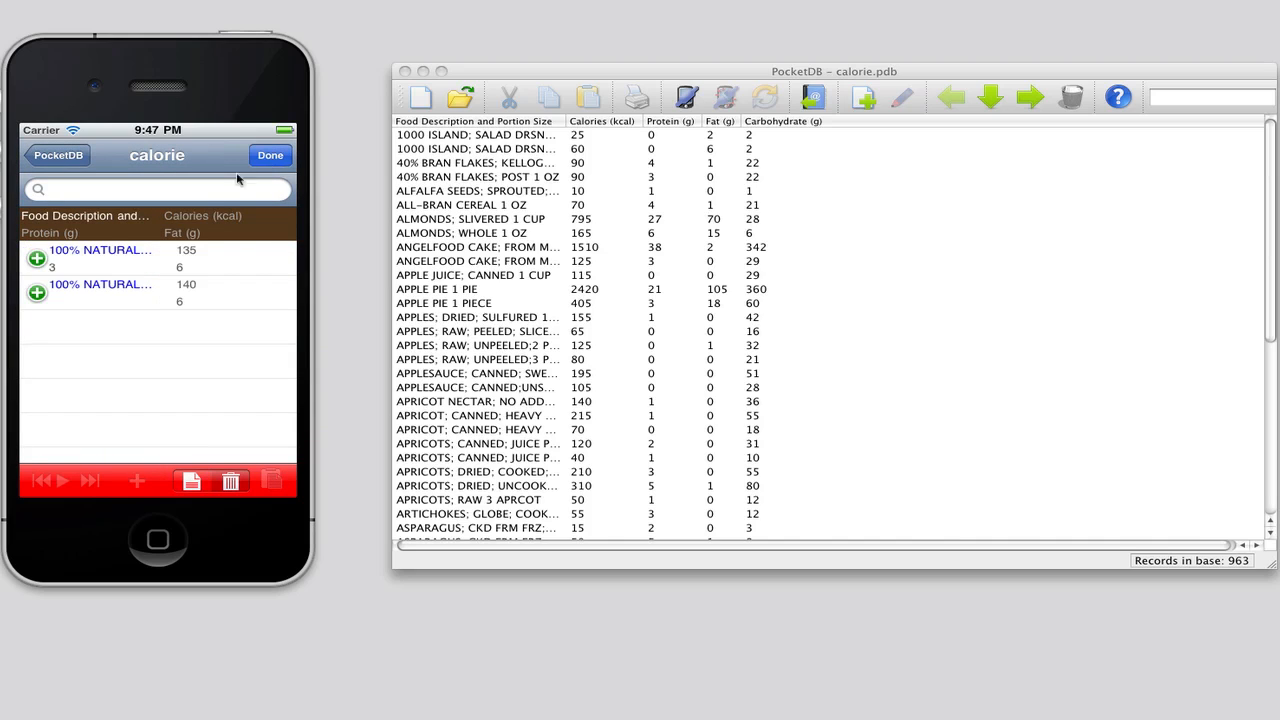
{"action": "left_click", "coordinate": [38, 259]}
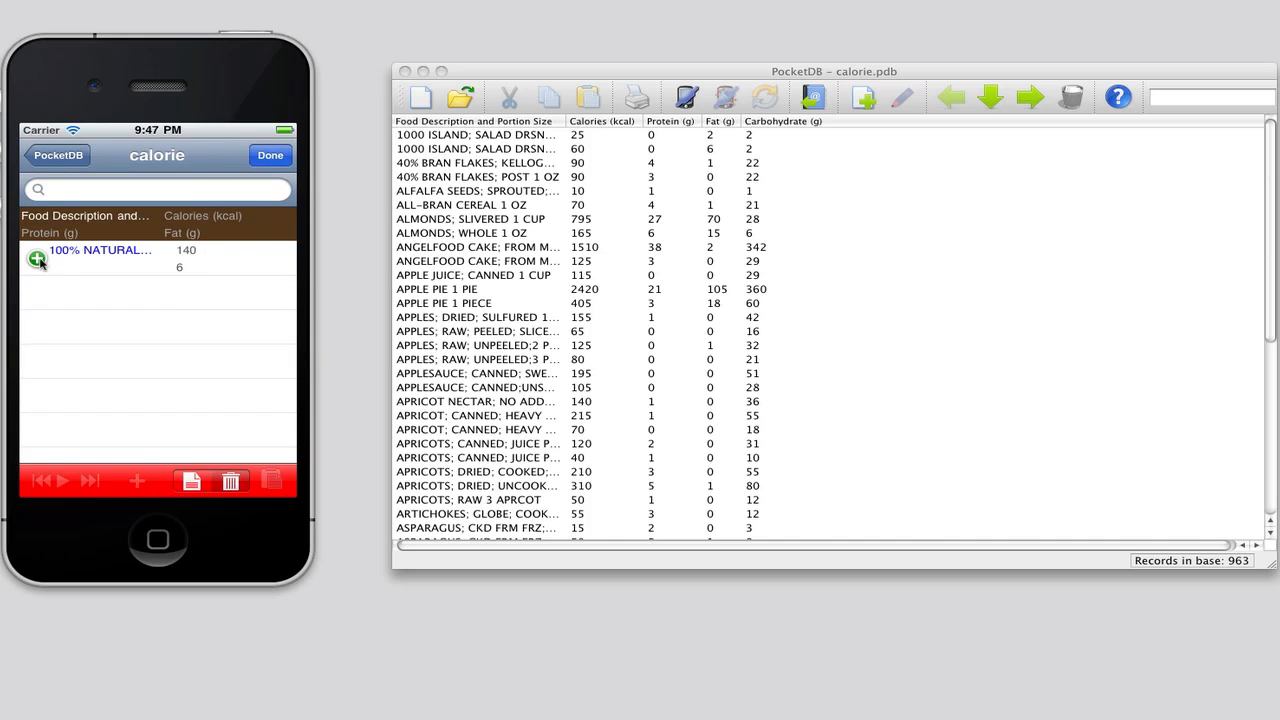
{"action": "left_click", "coordinate": [274, 156]}
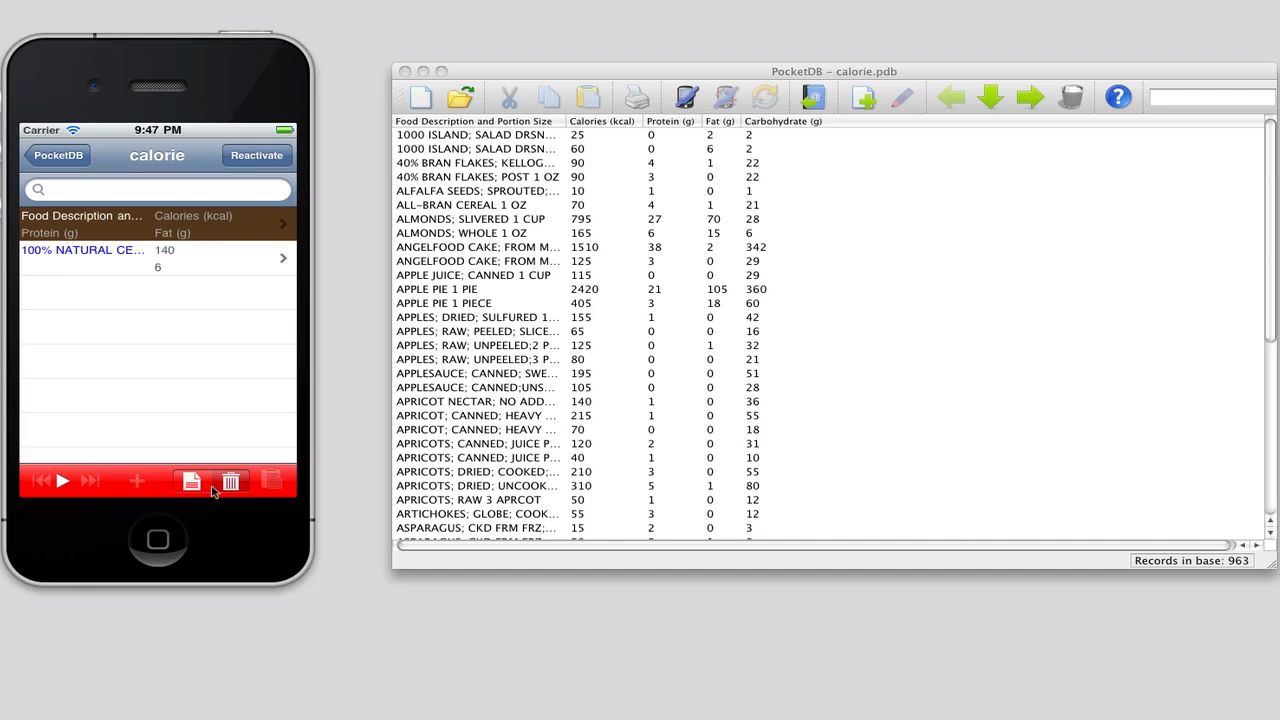
- Return to the active calorie records on the iPhone and search them for NATURAL CEREAL
{"action": "left_click", "coordinate": [199, 487]}
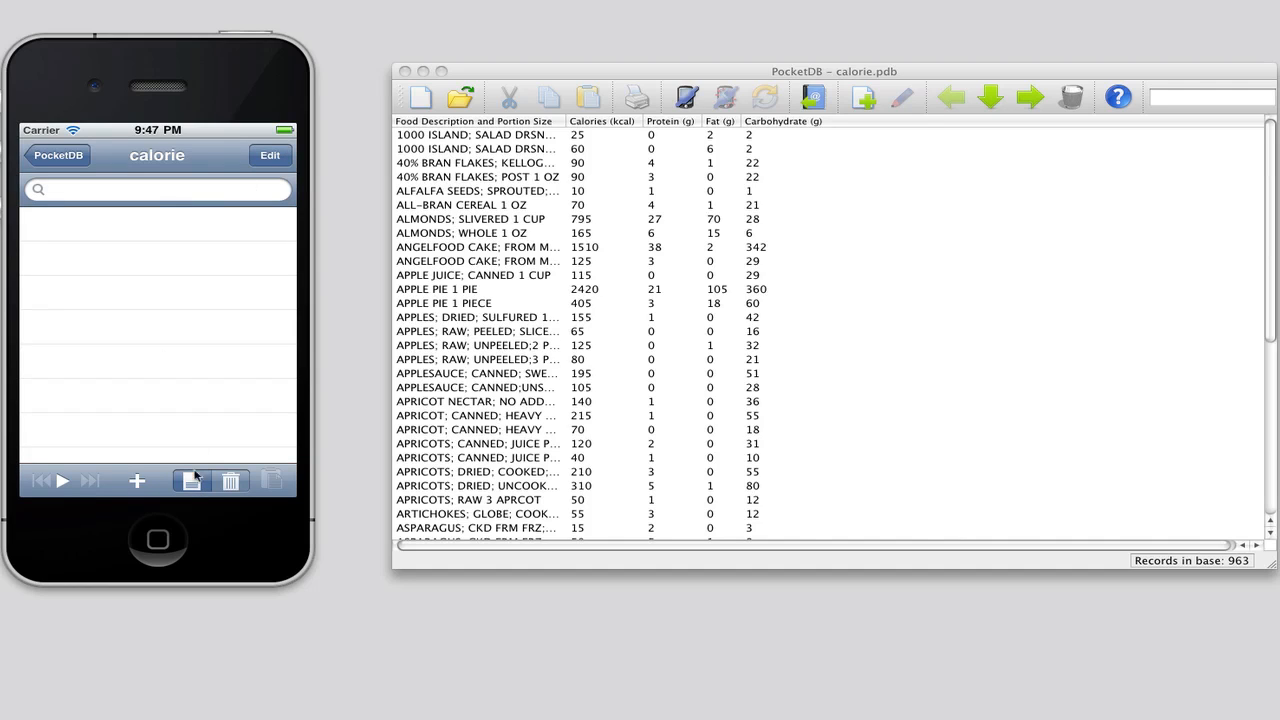
{"action": "left_click", "coordinate": [157, 192]}
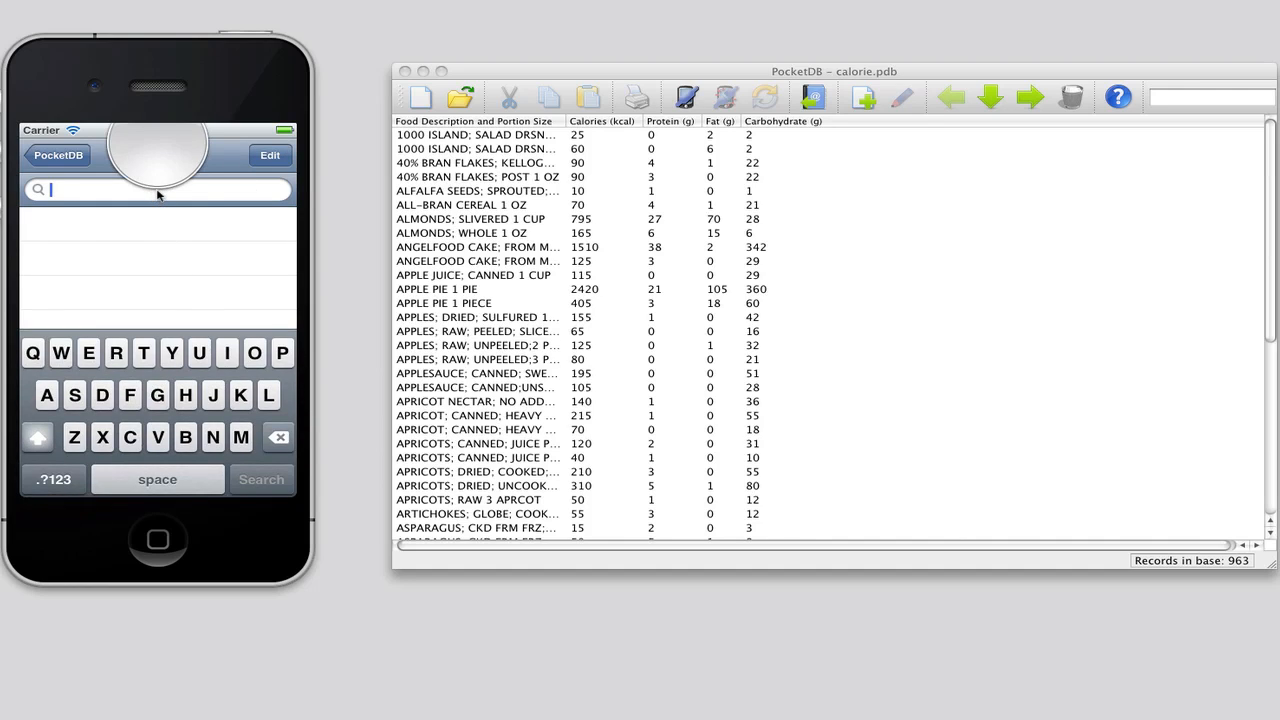
{"action": "left_click", "coordinate": [60, 224]}
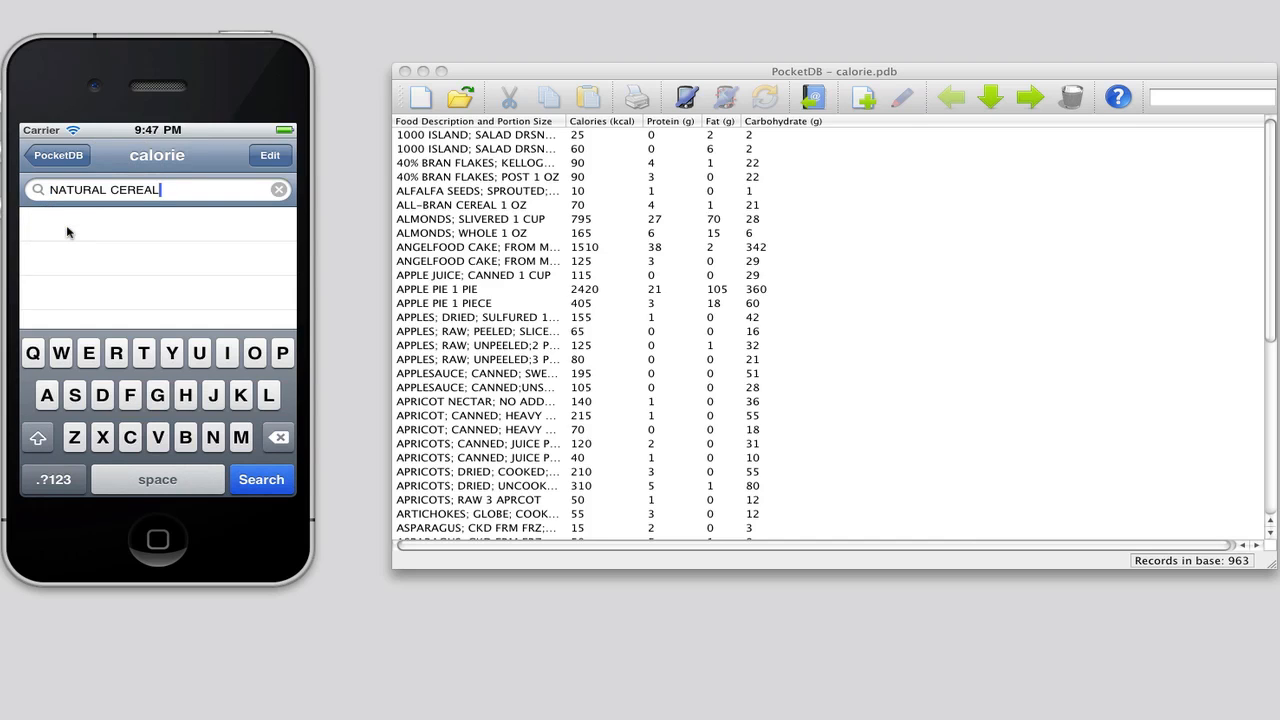
{"action": "left_click", "coordinate": [261, 479]}
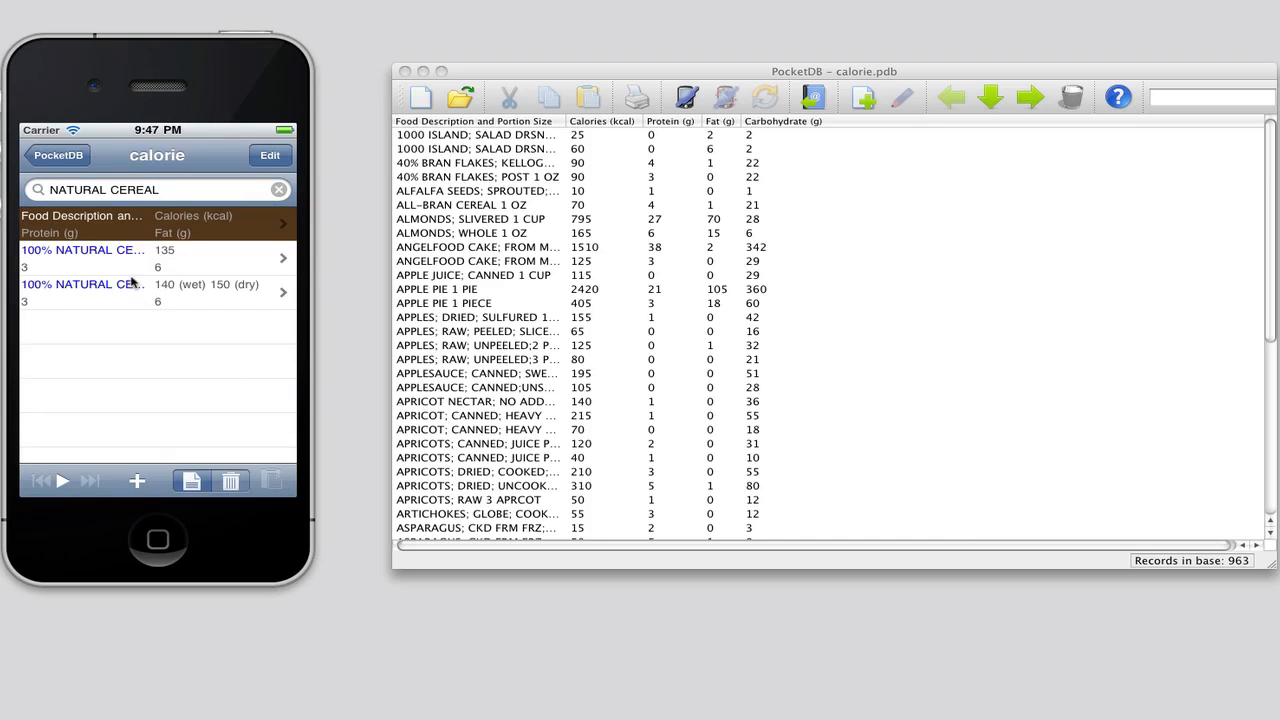
- View the details of both 100% NATURAL CEREAL records on the iPhone and return to the search results
{"action": "left_click", "coordinate": [121, 265]}
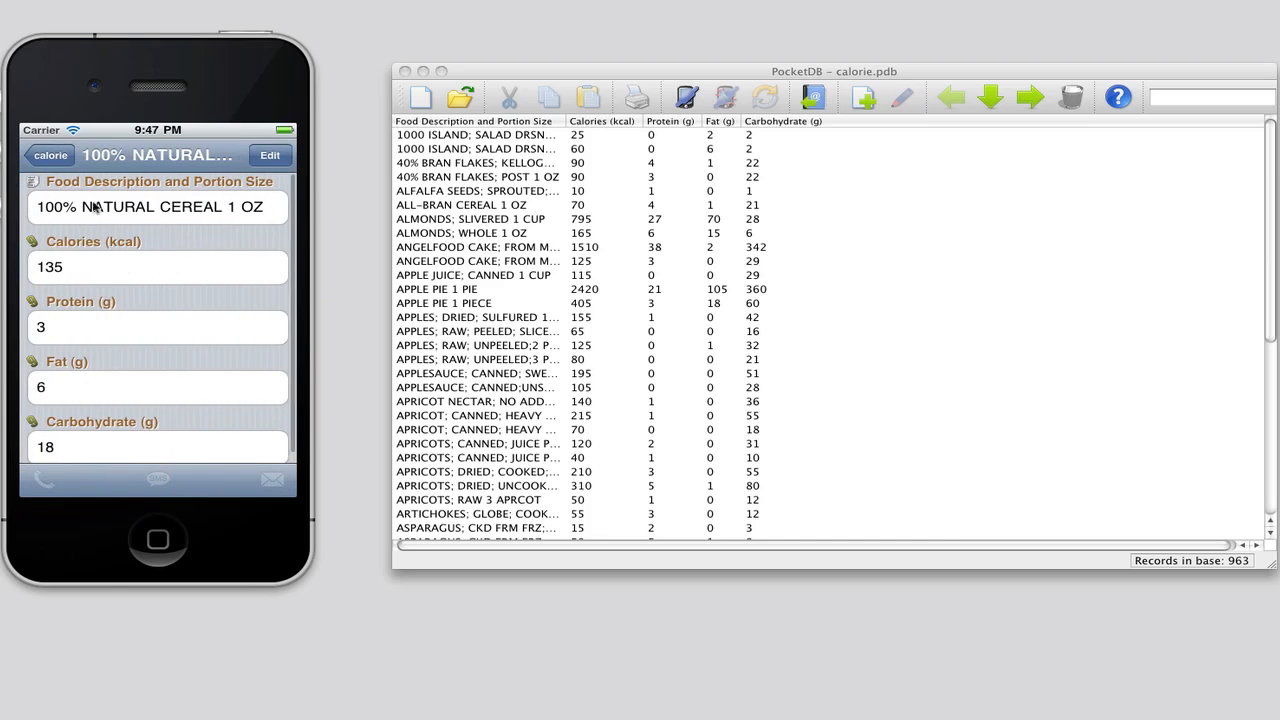
{"action": "left_click", "coordinate": [54, 157]}
{"action": "left_click", "coordinate": [106, 300]}
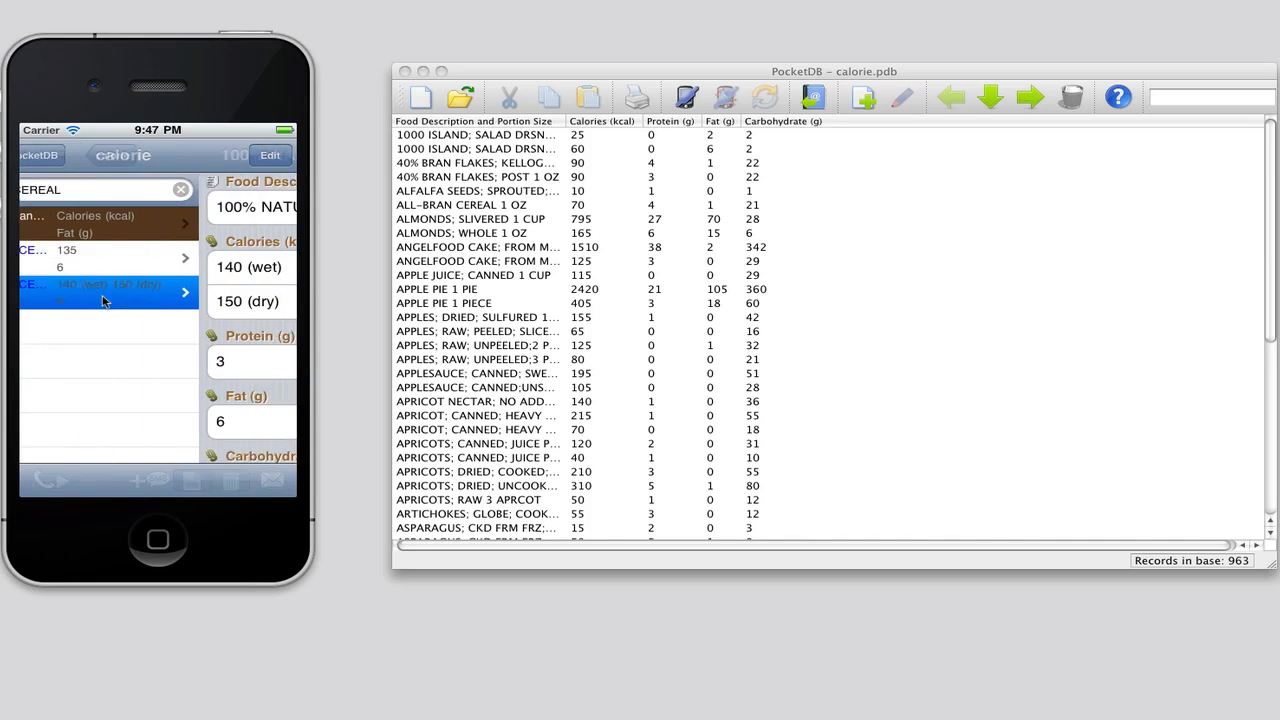
{"action": "left_click", "coordinate": [54, 157]}
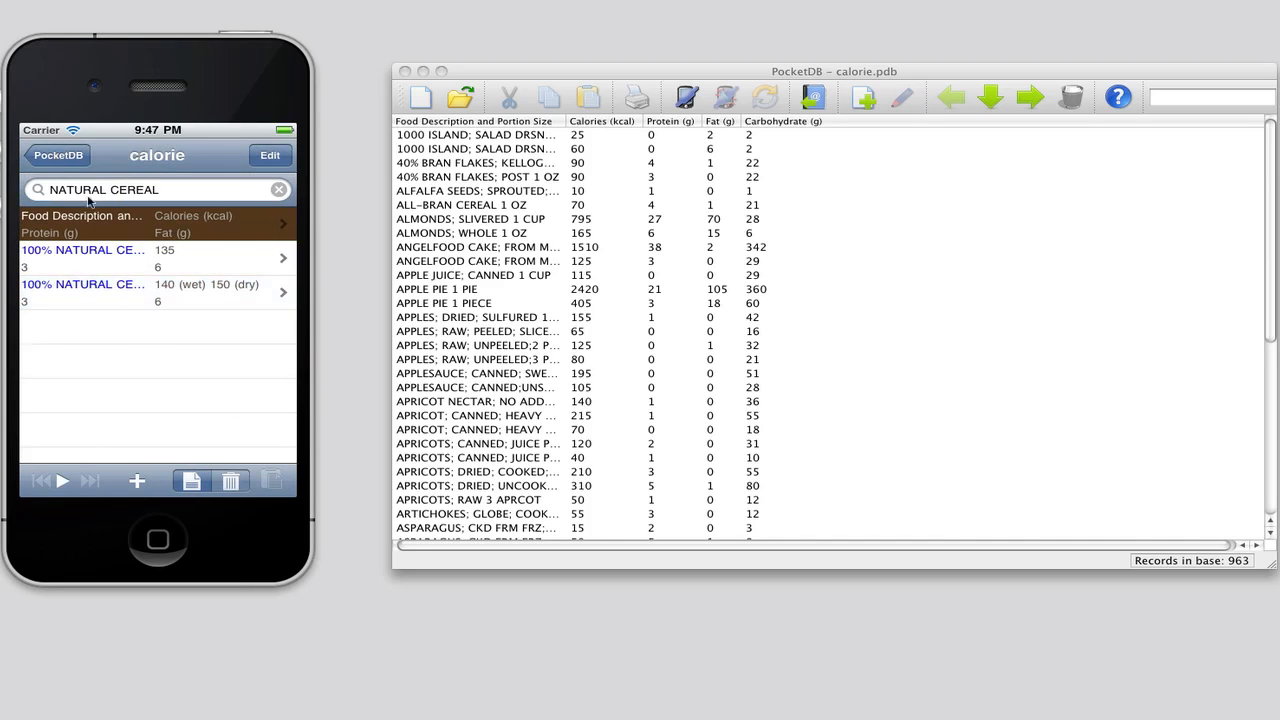
- Delete the 140 (wet) 150 (dry) 100% NATURAL CEREAL record on the iPhone and return to the database list
{"action": "left_click_drag", "start_coordinate": [266, 299], "coordinate": [102, 300]}
{"action": "left_click", "coordinate": [264, 294]}
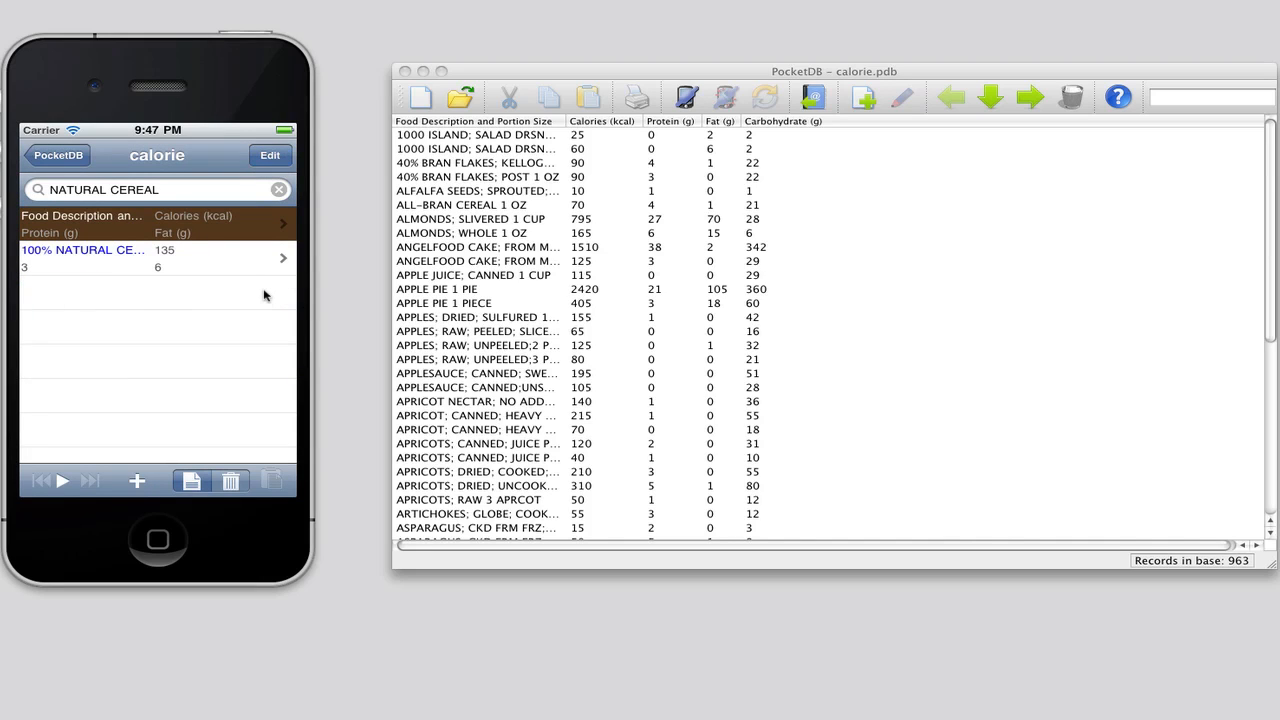
{"action": "left_click", "coordinate": [70, 159]}
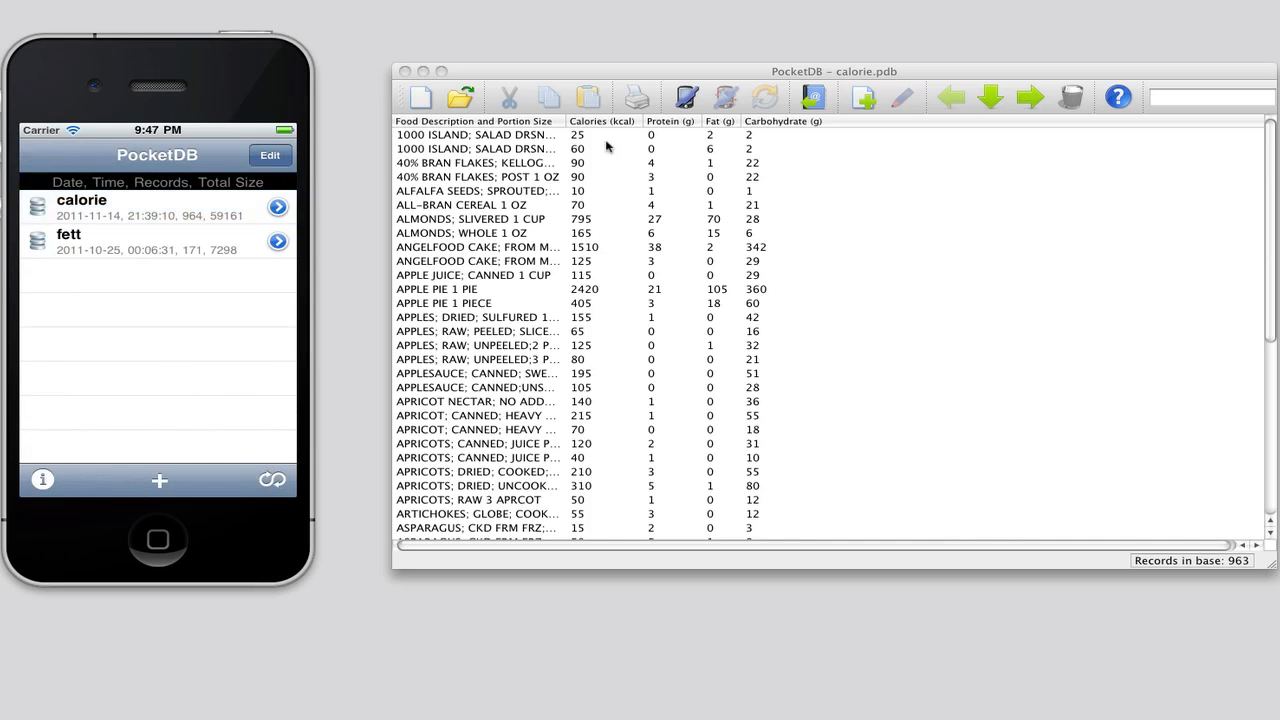
- List the deleted records in the desktop window and select 100% NATURAL CEREAL 1 OZ
{"action": "left_click", "coordinate": [1072, 99]}
{"action": "left_click", "coordinate": [993, 101]}
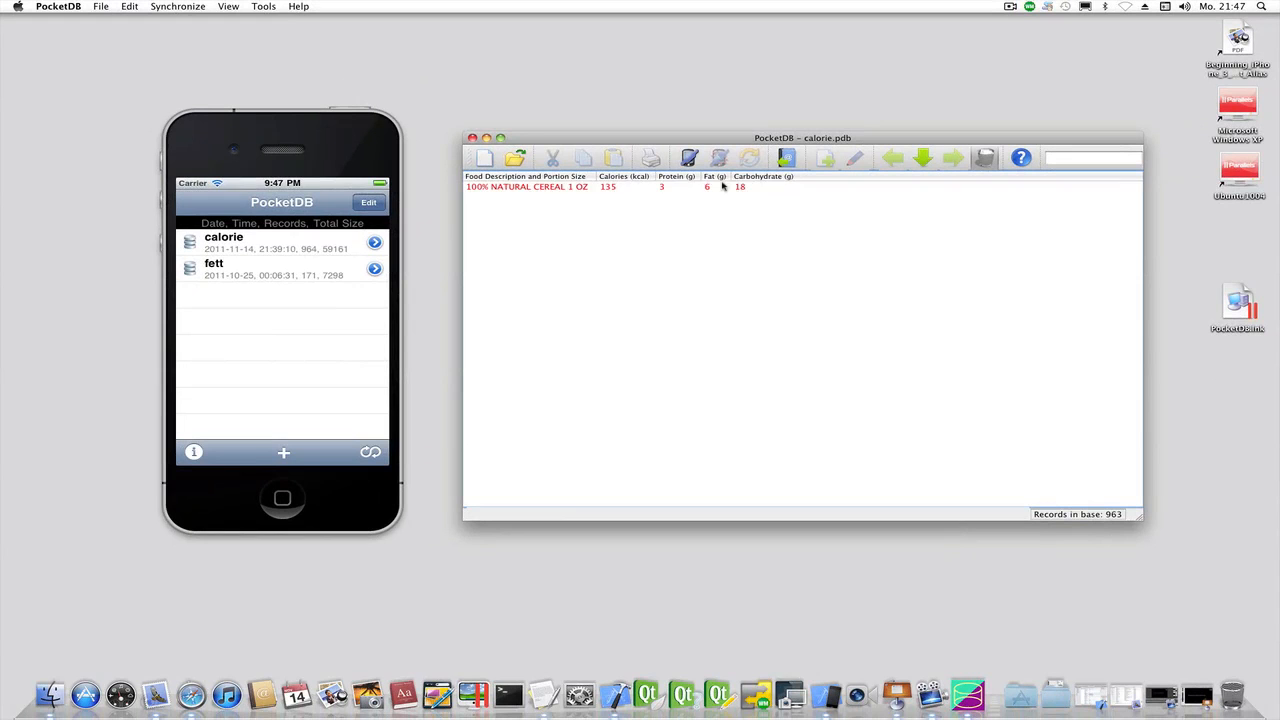
{"action": "left_click", "coordinate": [716, 138]}
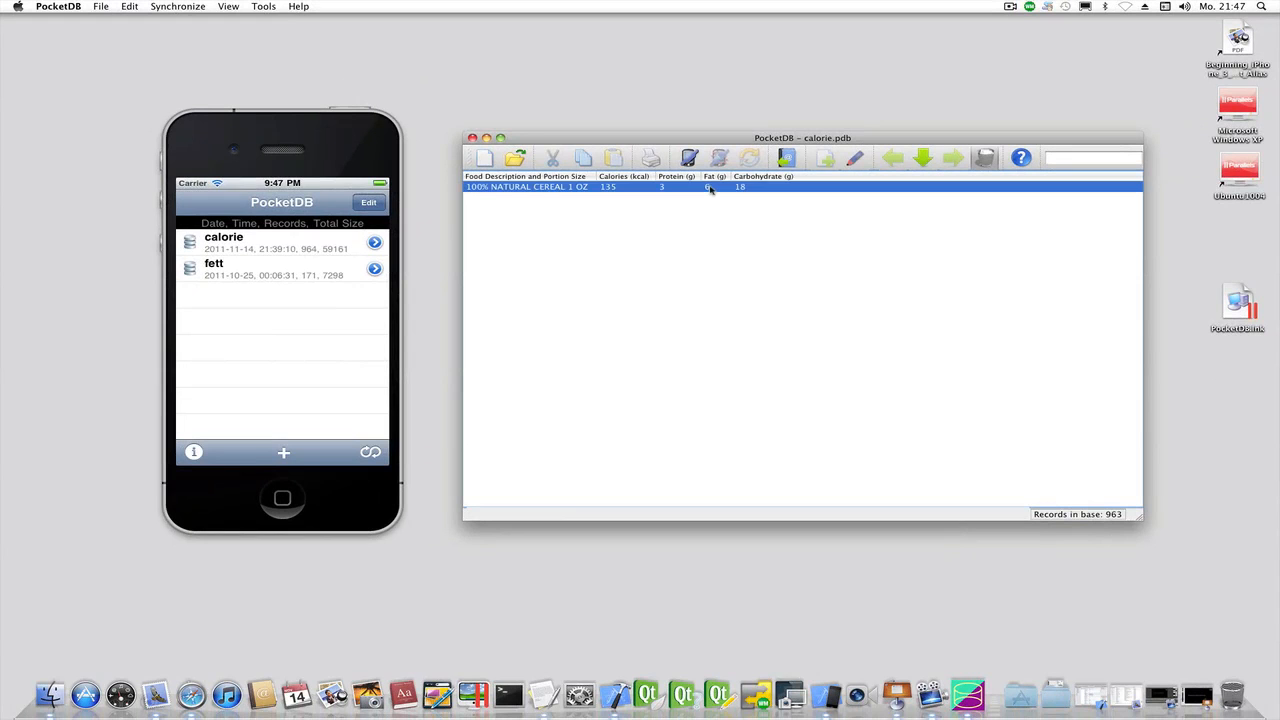